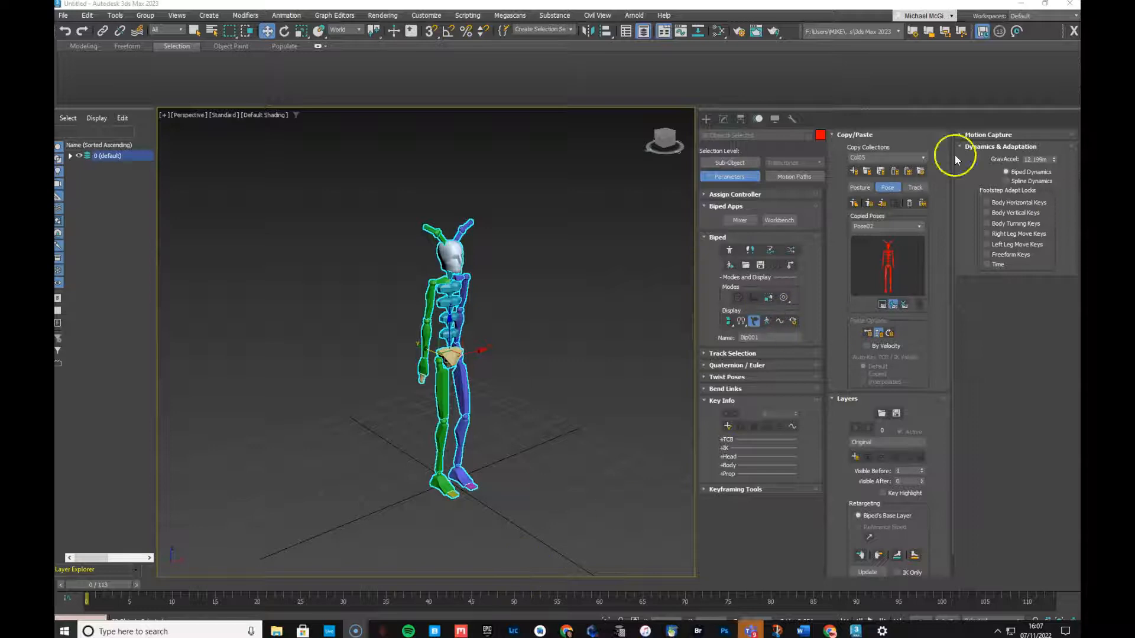
# Collapse the biped's Copy/Paste rollout and switch the Command panel to Utilities
pyautogui.click(851, 134)
pyautogui.moveTo(851, 135); pyautogui.dragTo(768, 497)
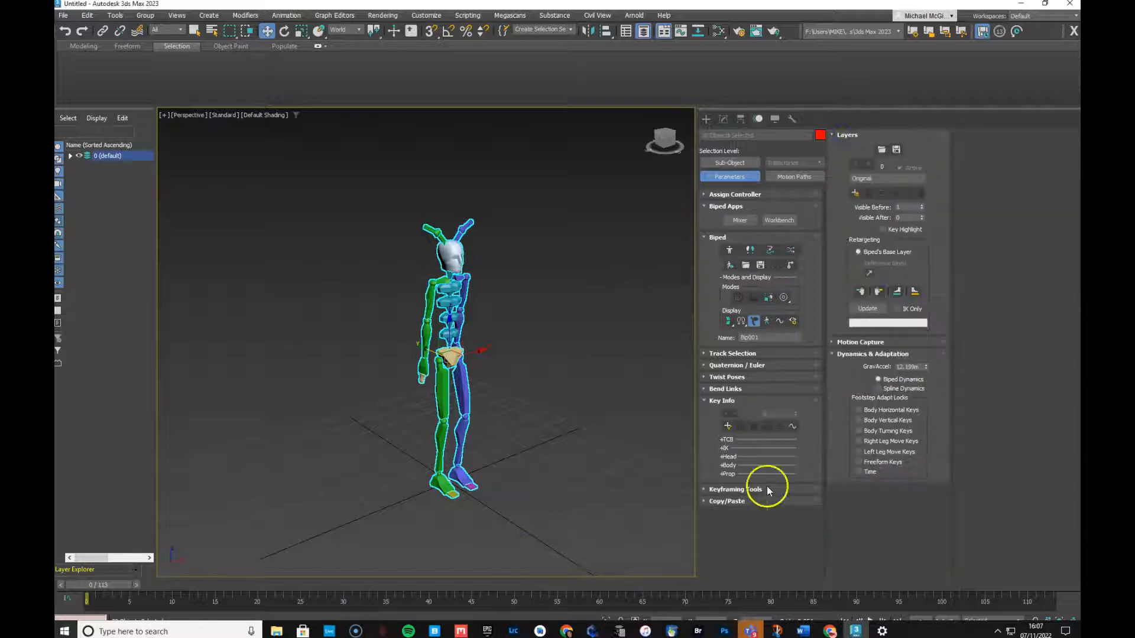
pyautogui.click(793, 120)
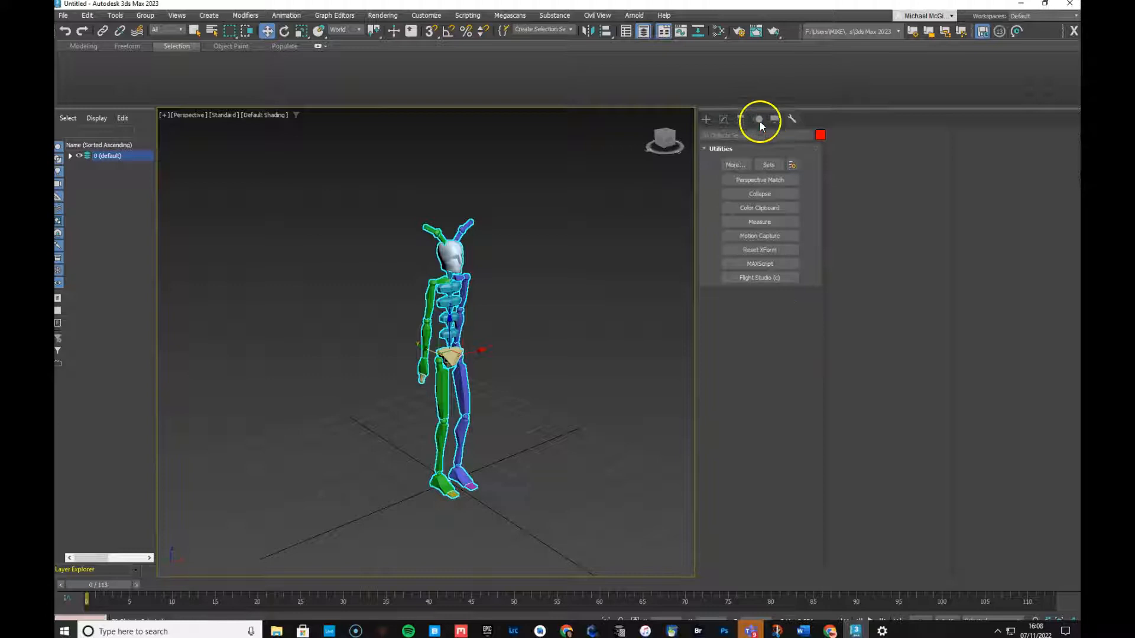
# Return to the Motion panel, enter Figure Mode, collapse the Structure rollout, then exit Figure Mode
pyautogui.click(707, 119)
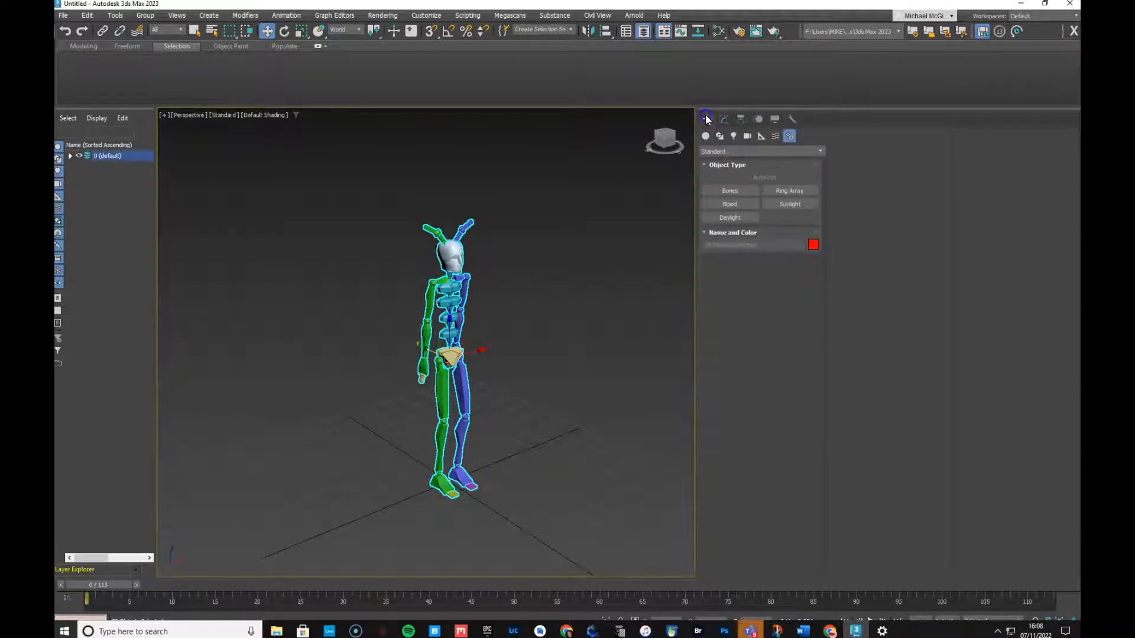
pyautogui.click(759, 119)
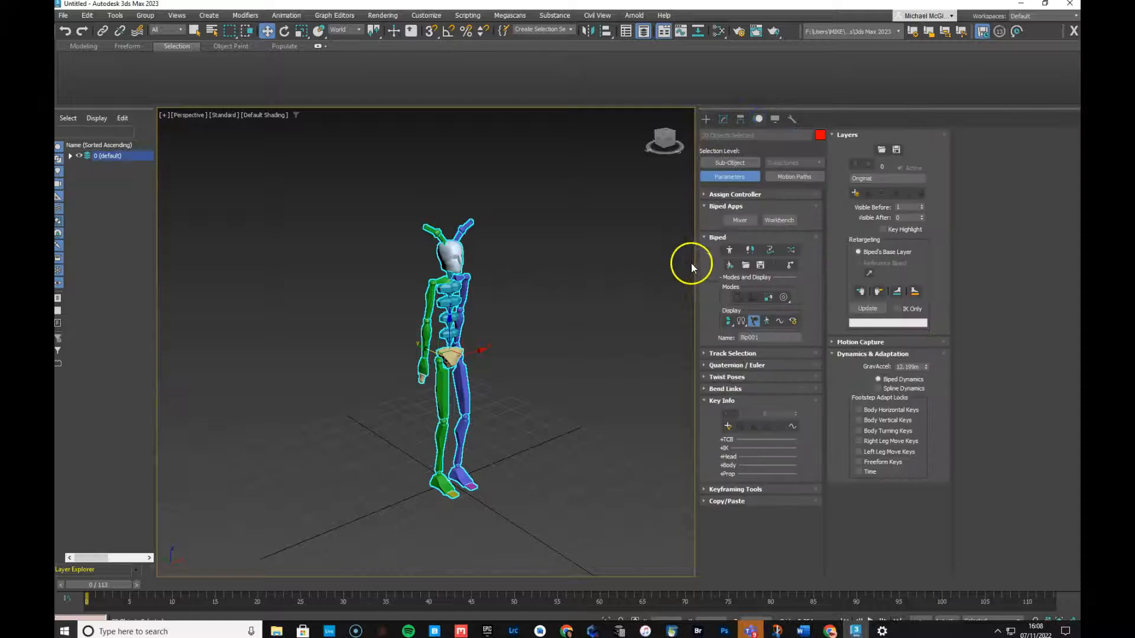
pyautogui.click(731, 249)
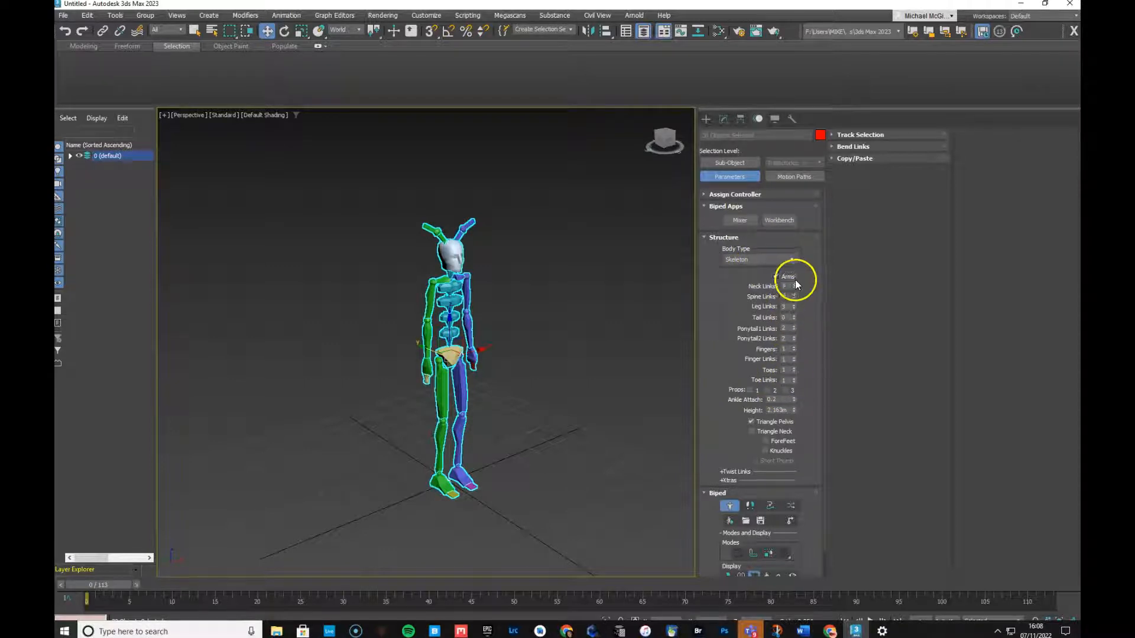
pyautogui.click(731, 237)
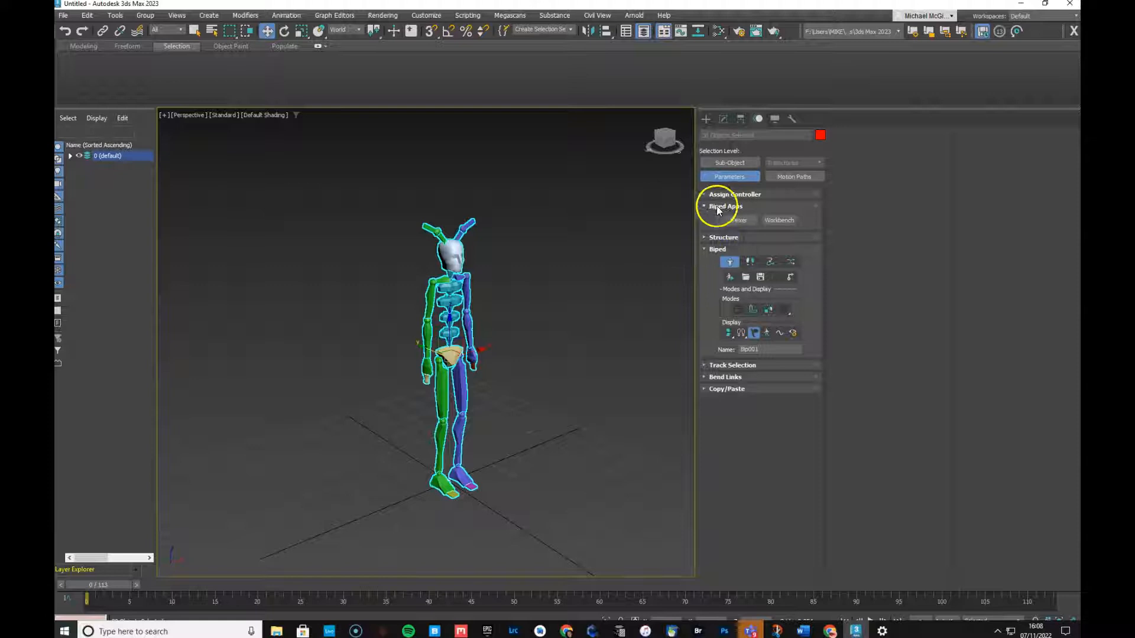
pyautogui.click(729, 261)
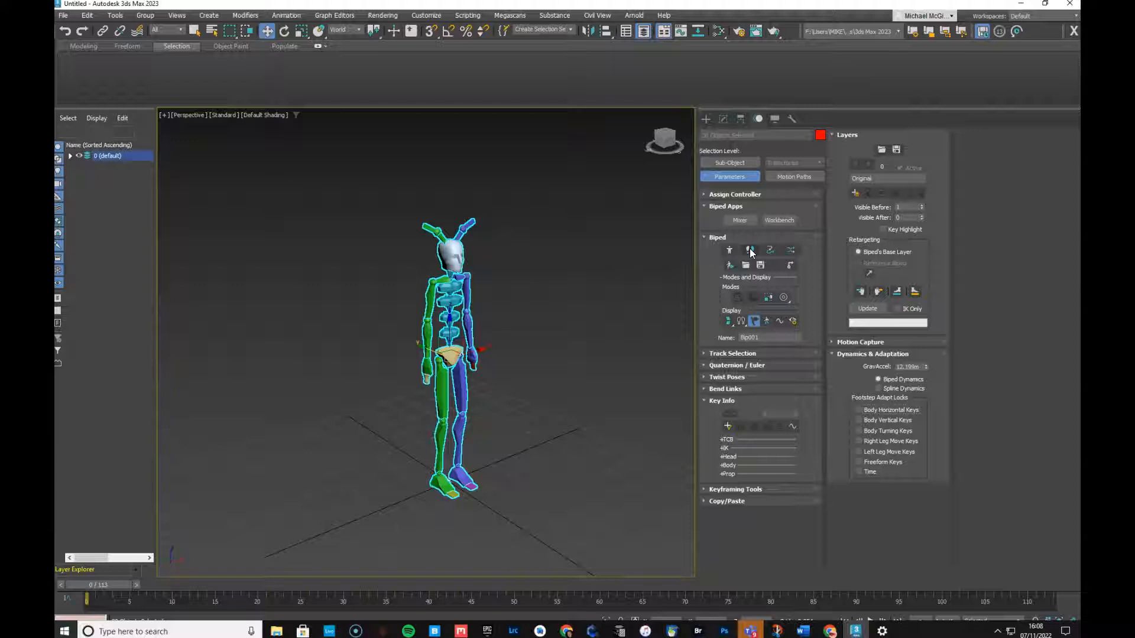
# Select the biped and create multiple Walk footsteps in Footstep Mode
pyautogui.click(748, 250)
pyautogui.click(749, 250)
pyautogui.click(460, 334)
pyautogui.click(751, 250)
pyautogui.click(768, 253)
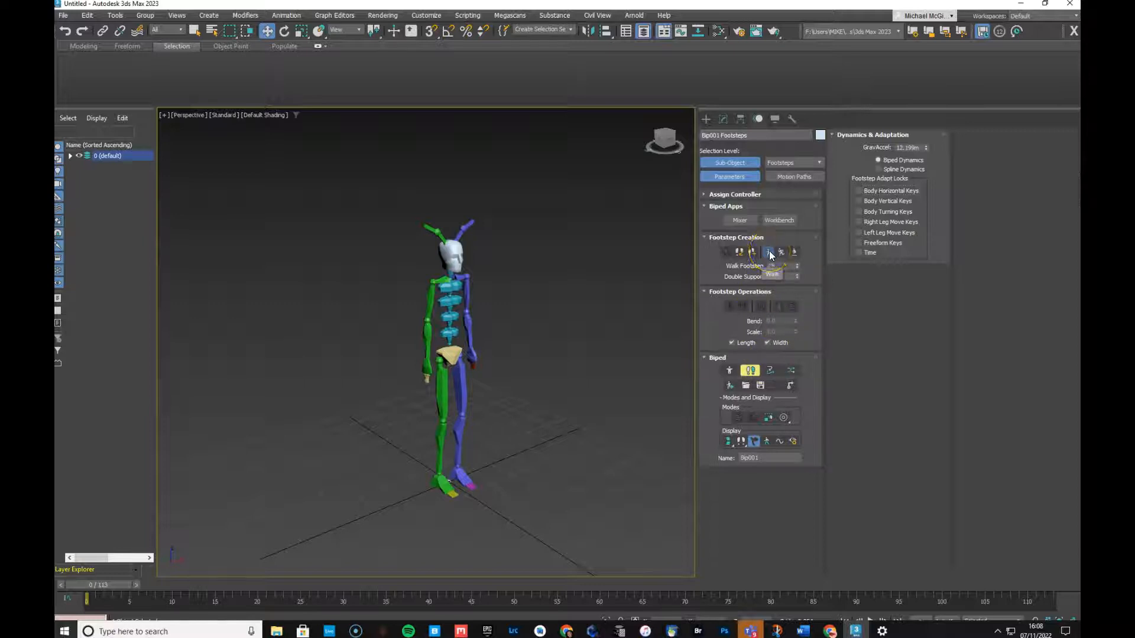
pyautogui.click(753, 253)
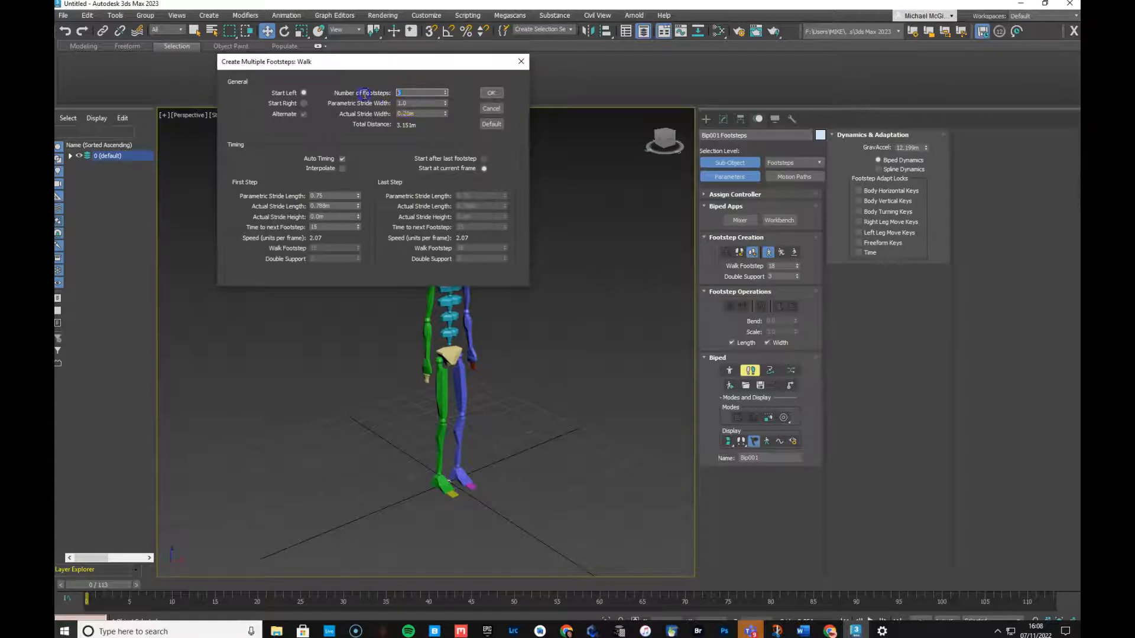
pyautogui.click(494, 93)
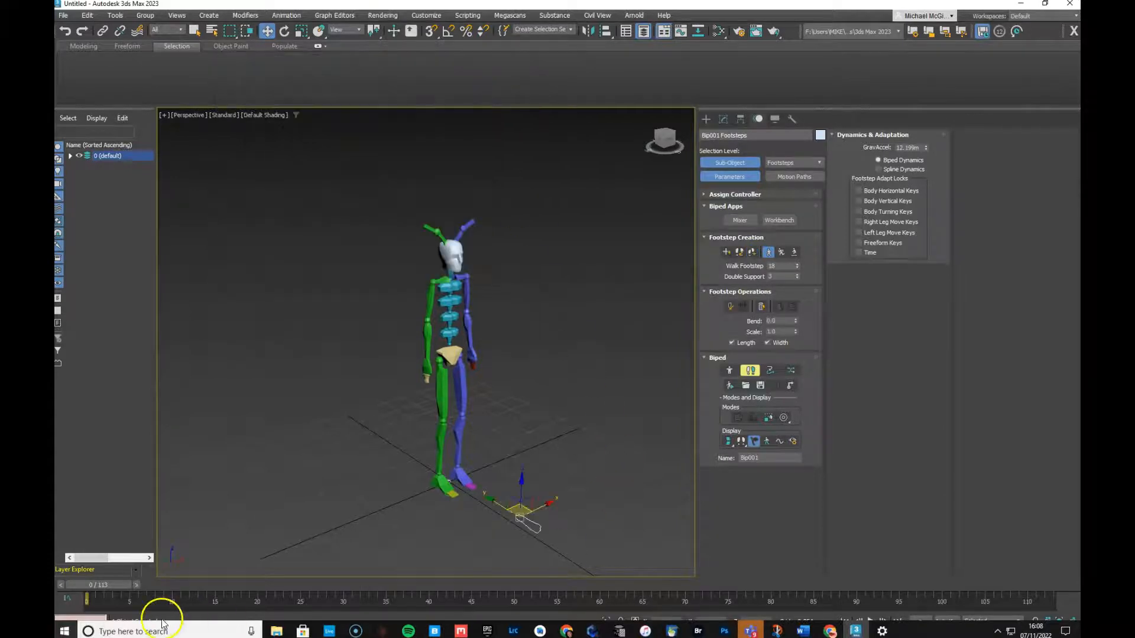
# Create keys for the inactive footsteps and scrub the timeline to preview the walk
pyautogui.moveTo(94, 587)
pyautogui.mouseDown()
pyautogui.moveTo(925, 595)
pyautogui.moveTo(88, 587)
pyautogui.mouseUp()
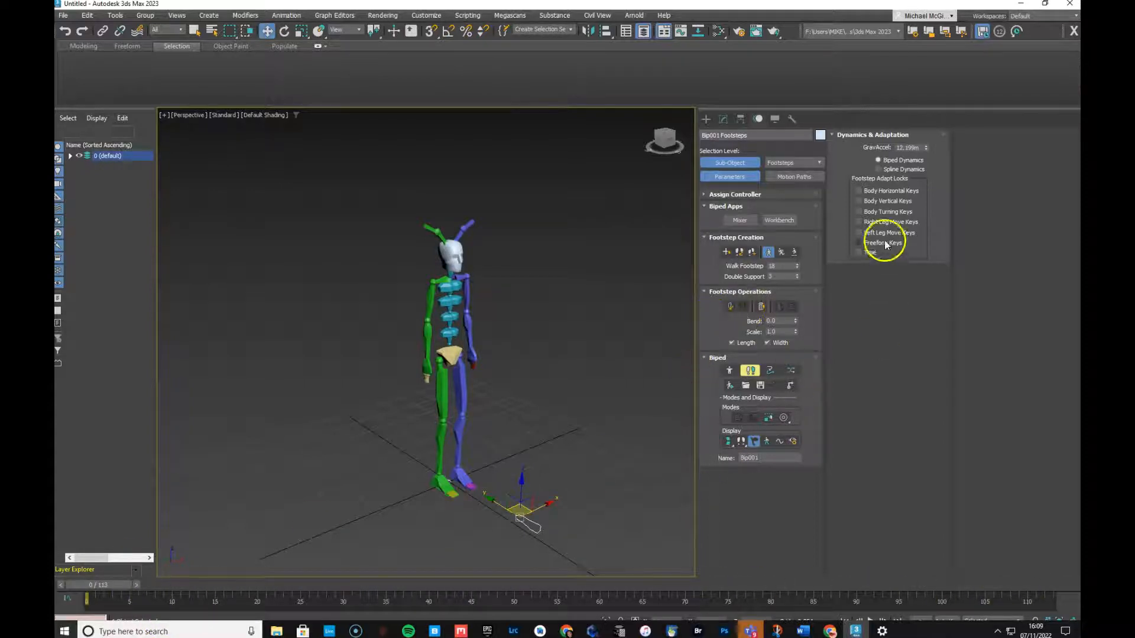
pyautogui.click(750, 371)
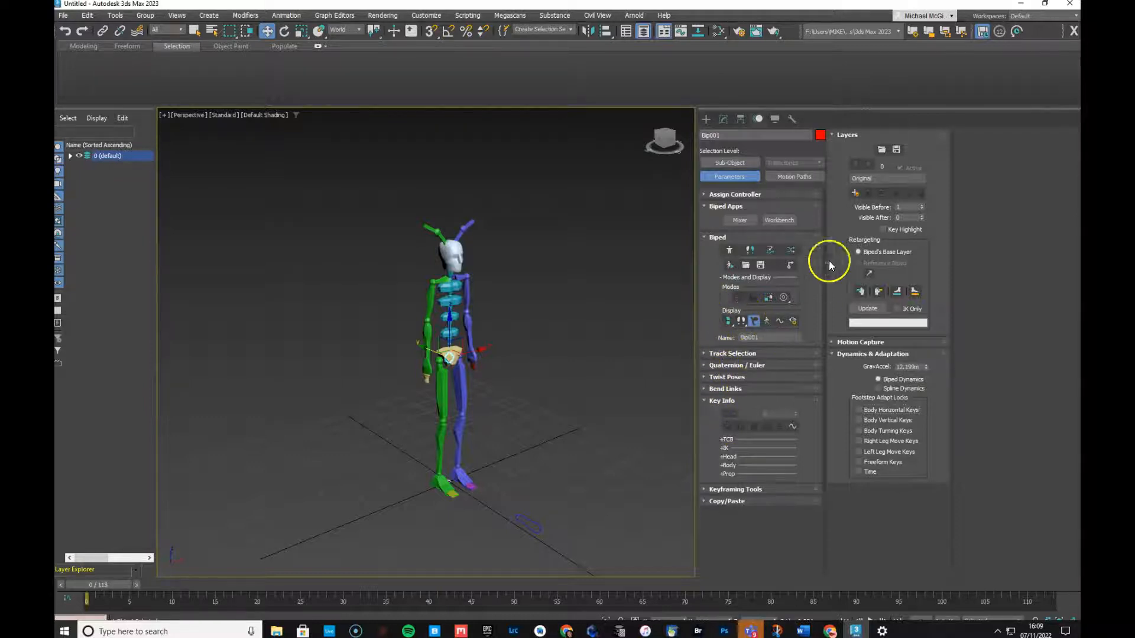
pyautogui.click(749, 250)
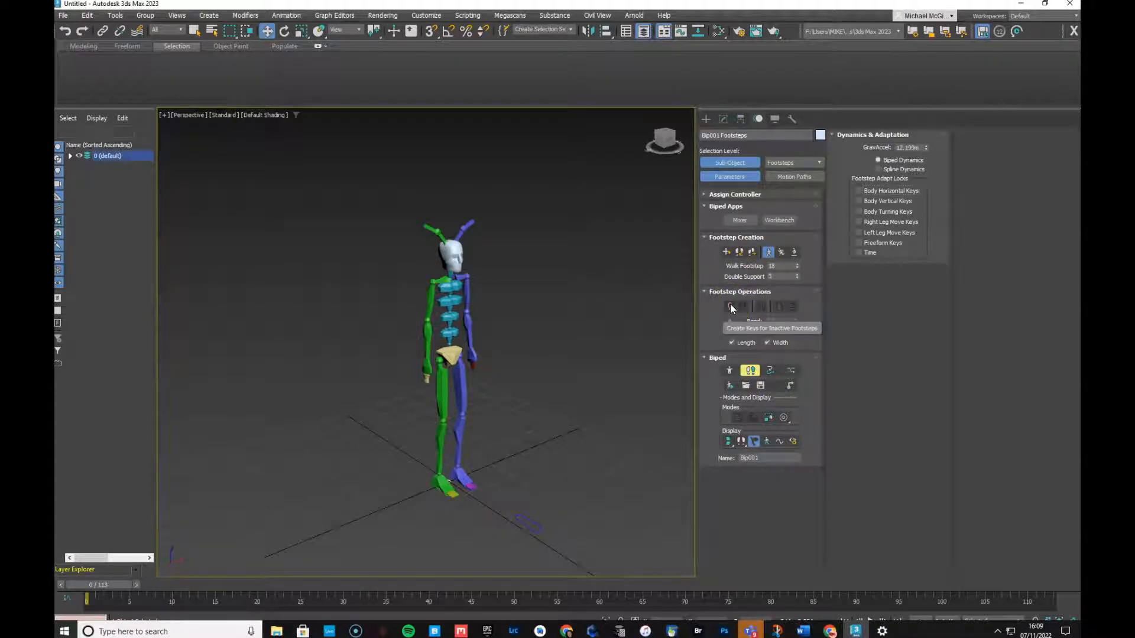
pyautogui.click(729, 304)
pyautogui.moveTo(125, 587); pyautogui.dragTo(95, 584)
# View the walk from the Left view, scrub through it, then exit Footstep Mode
pyautogui.press('w')
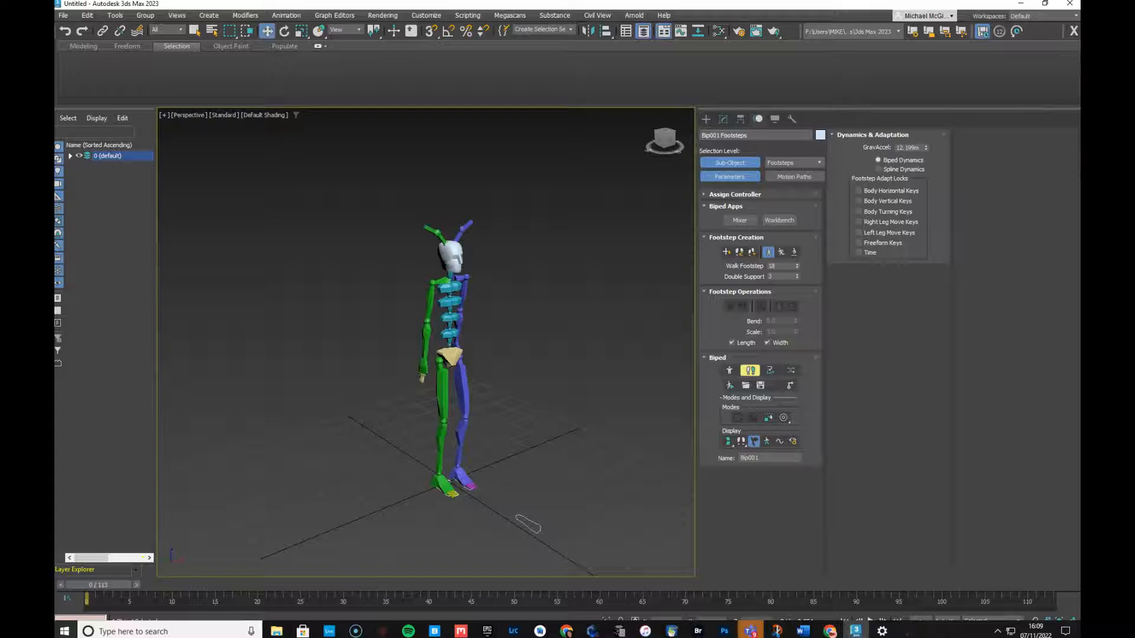
pyautogui.press('l')
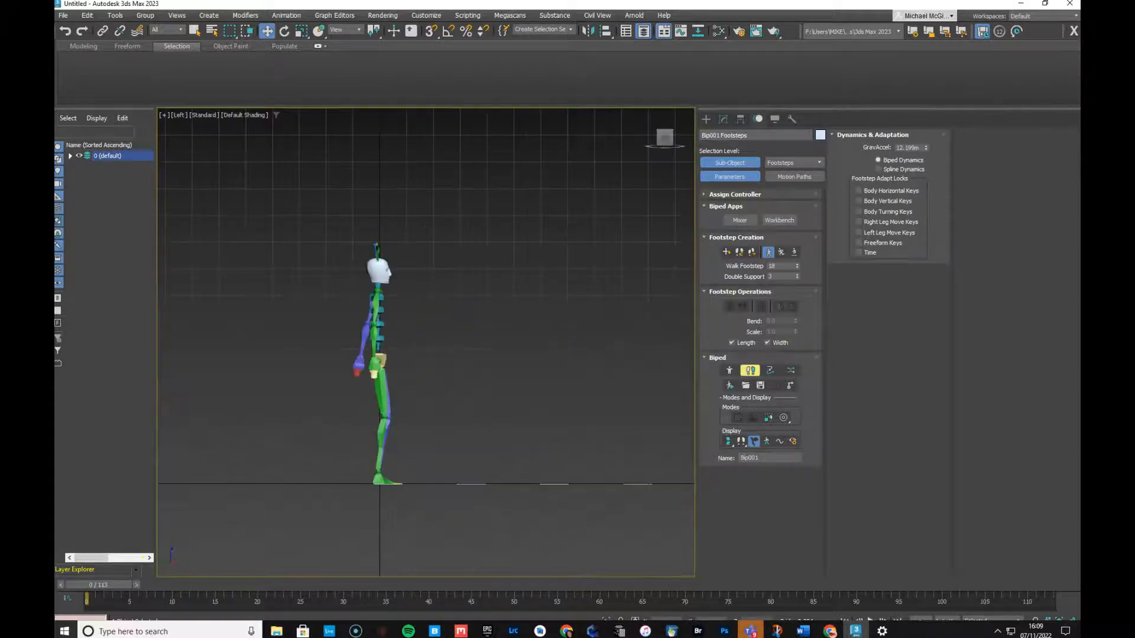
pyautogui.click(562, 392)
pyautogui.scroll(2, 573, 351)
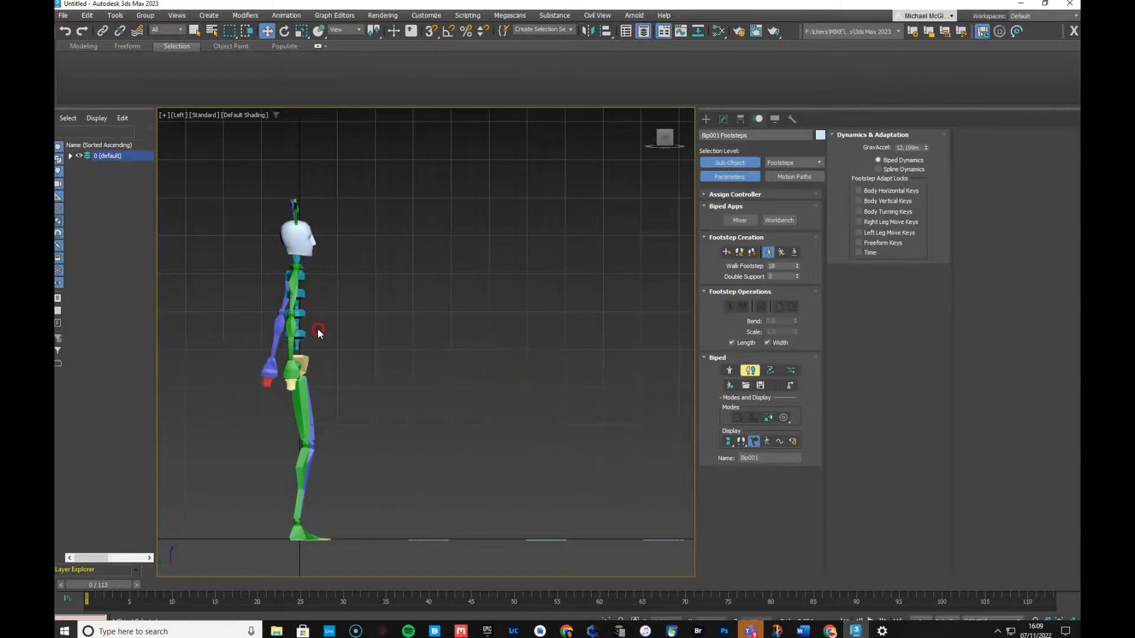
pyautogui.scroll(-2, 309, 314)
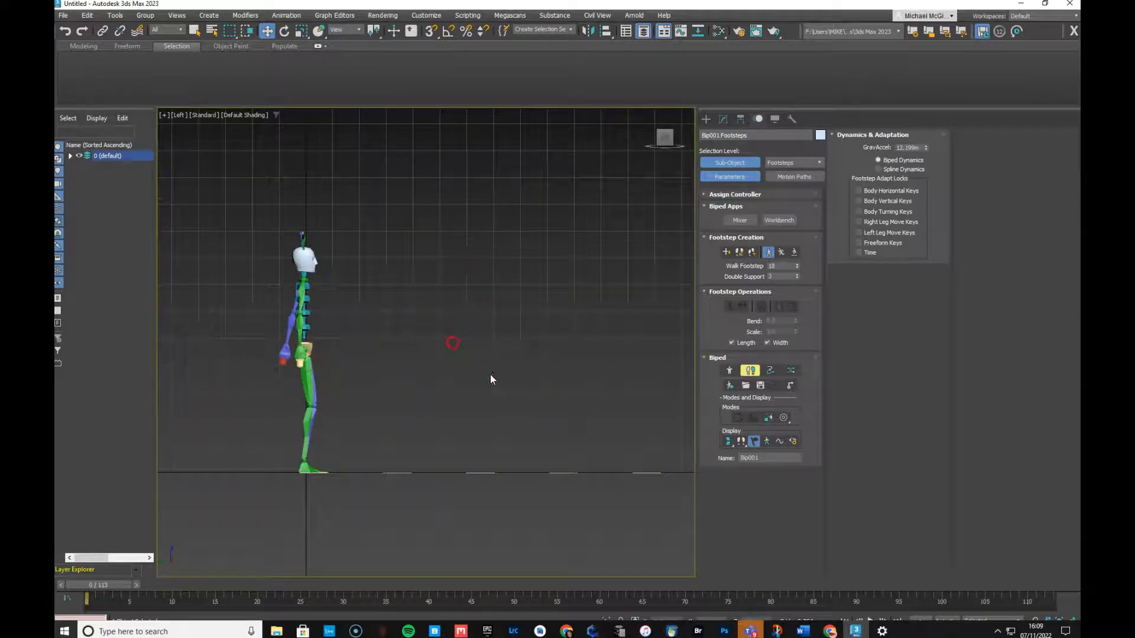
pyautogui.scroll(-3, 512, 346)
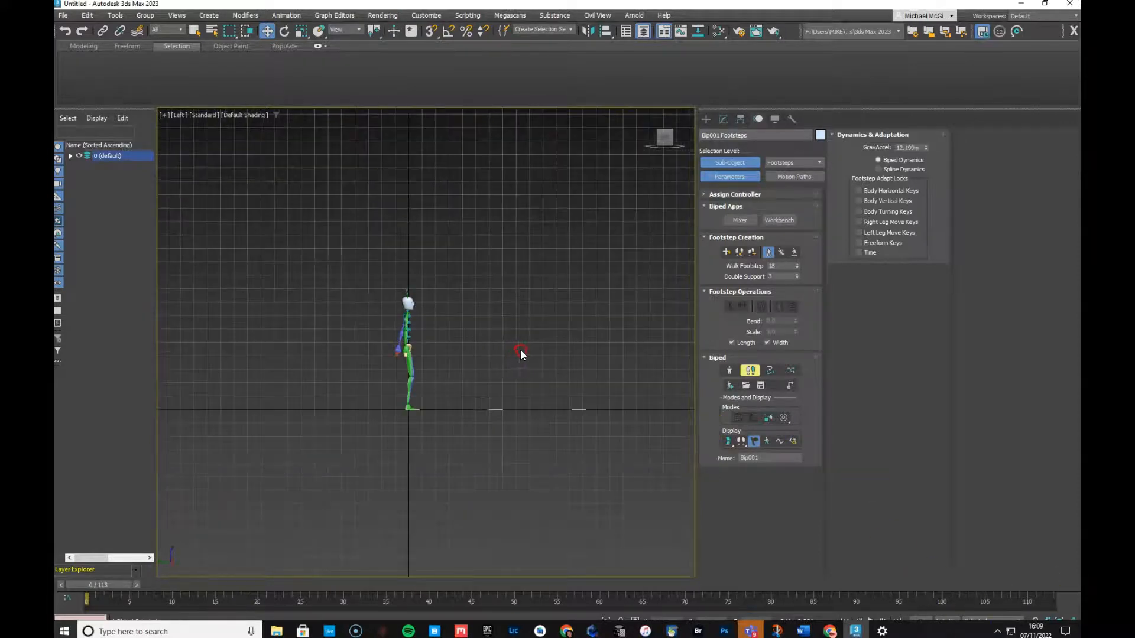
pyautogui.scroll(2, 462, 363)
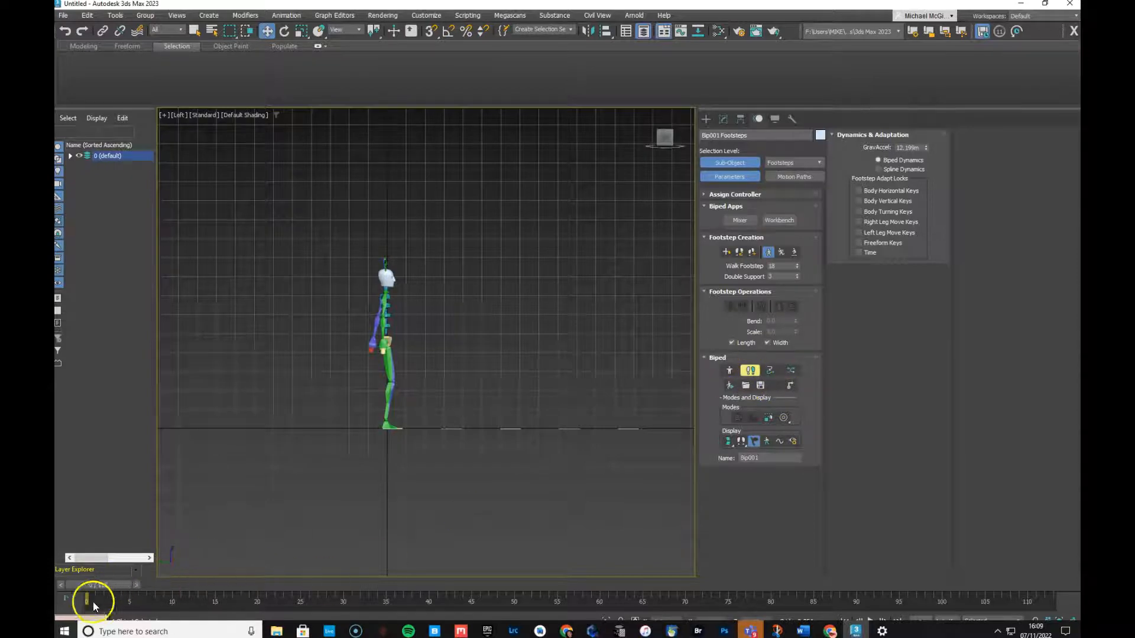
pyautogui.moveTo(91, 586)
pyautogui.mouseDown()
pyautogui.moveTo(936, 586)
pyautogui.moveTo(89, 586)
pyautogui.mouseUp()
pyautogui.press('w')
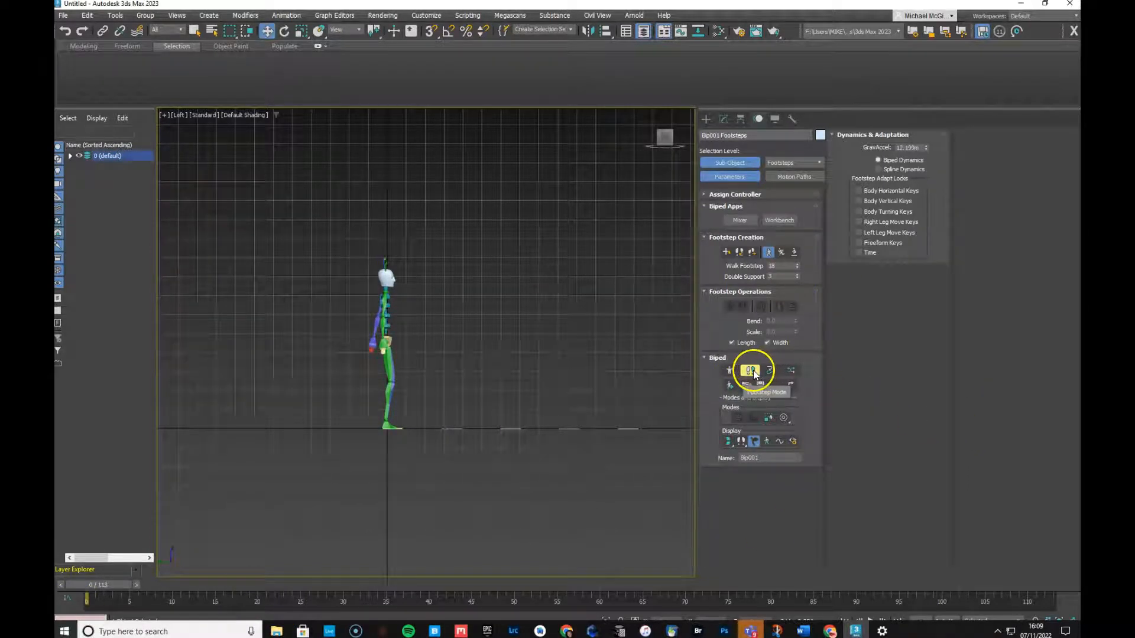
pyautogui.click(749, 370)
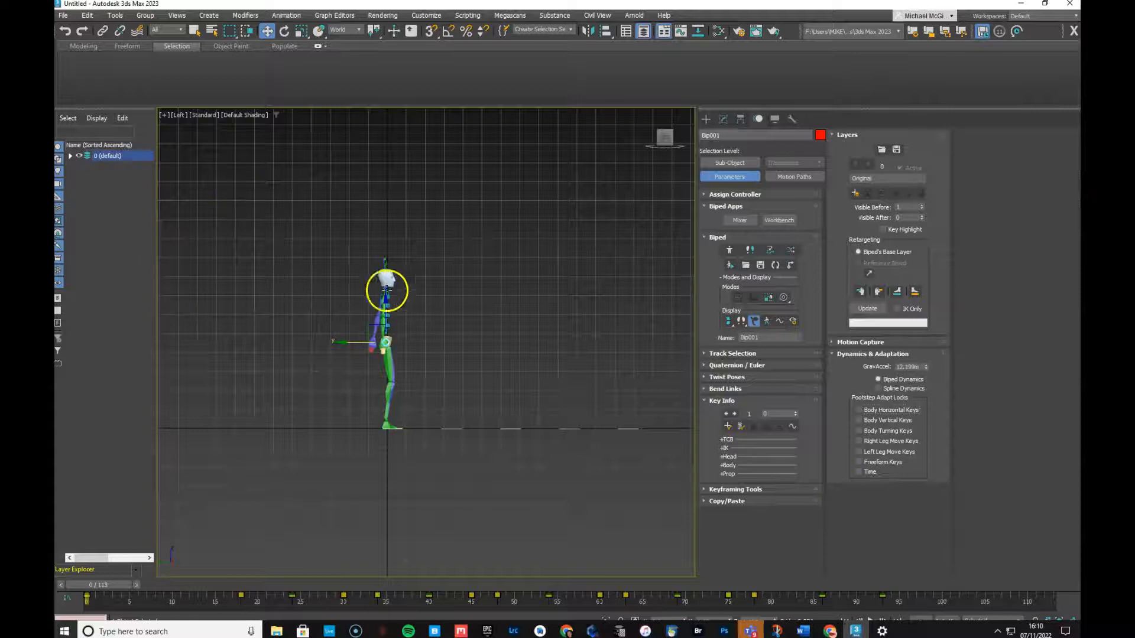
# Box-select the whole biped, enable Auto Key, and open Convert to freeform
pyautogui.moveTo(299, 190); pyautogui.dragTo(420, 455)
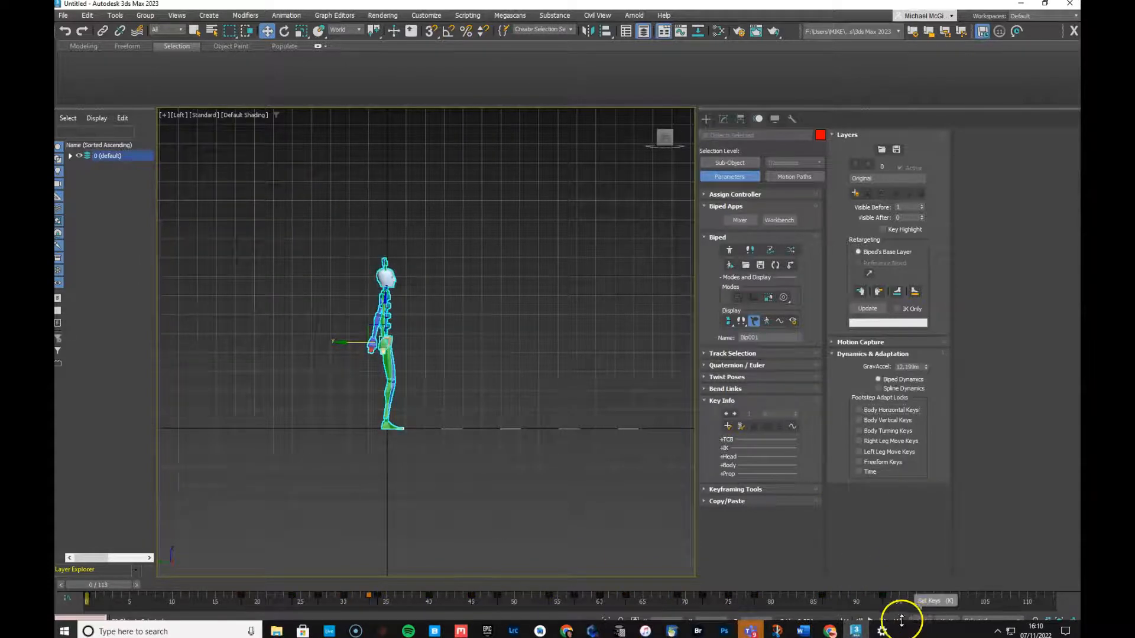
pyautogui.click(946, 622)
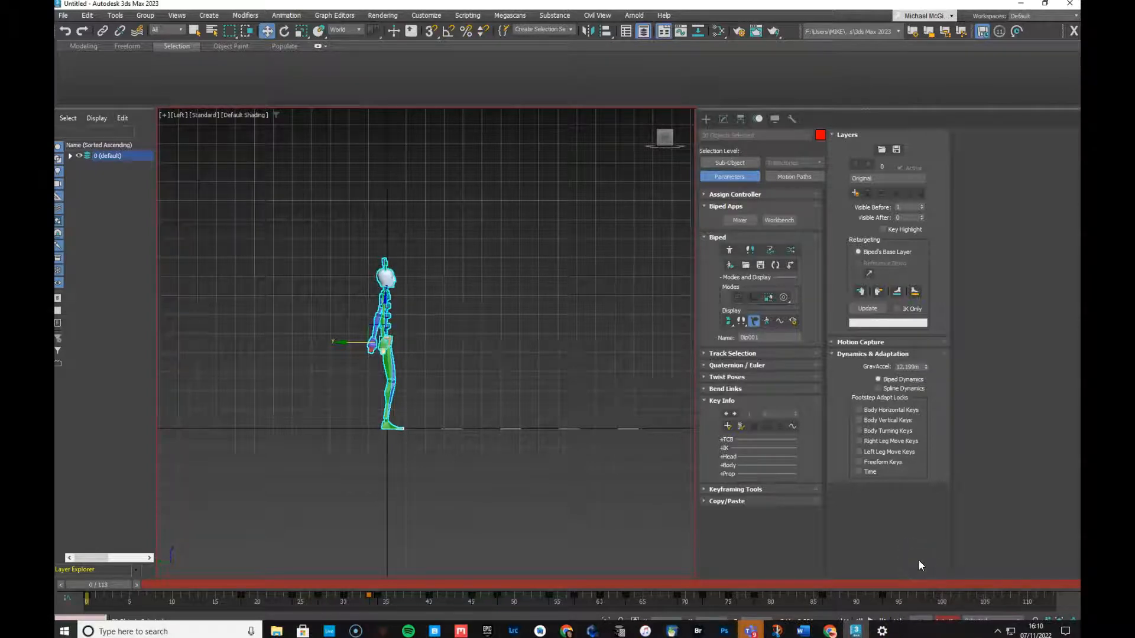
pyautogui.click(775, 267)
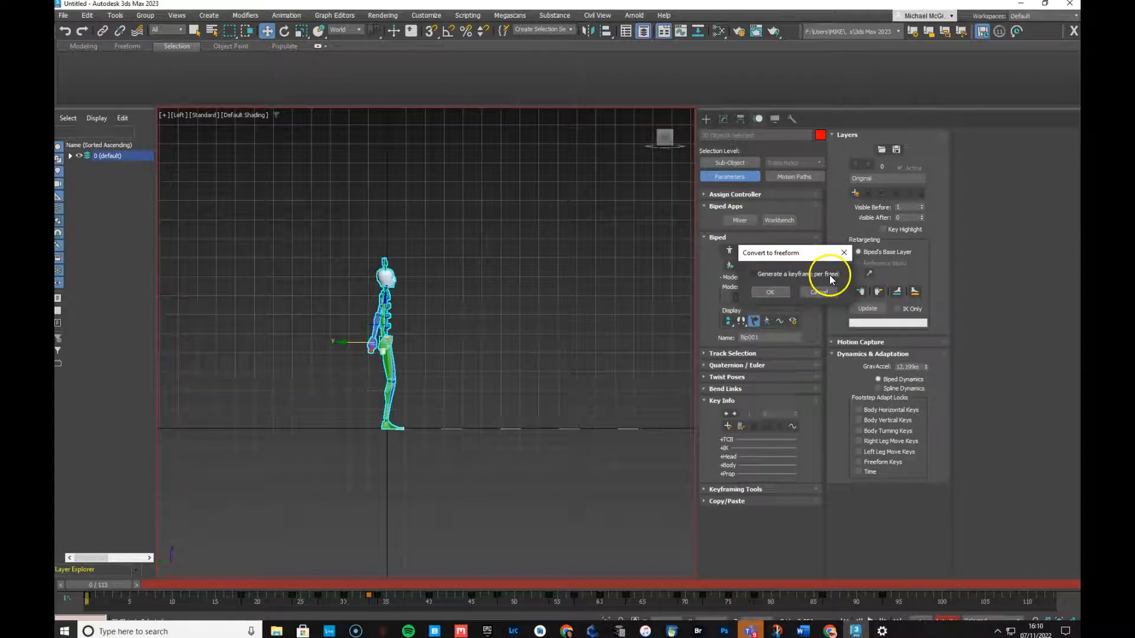
# Confirm the freeform conversion and move to frame 30 to inspect the right foot
pyautogui.click(768, 293)
pyautogui.click(768, 296)
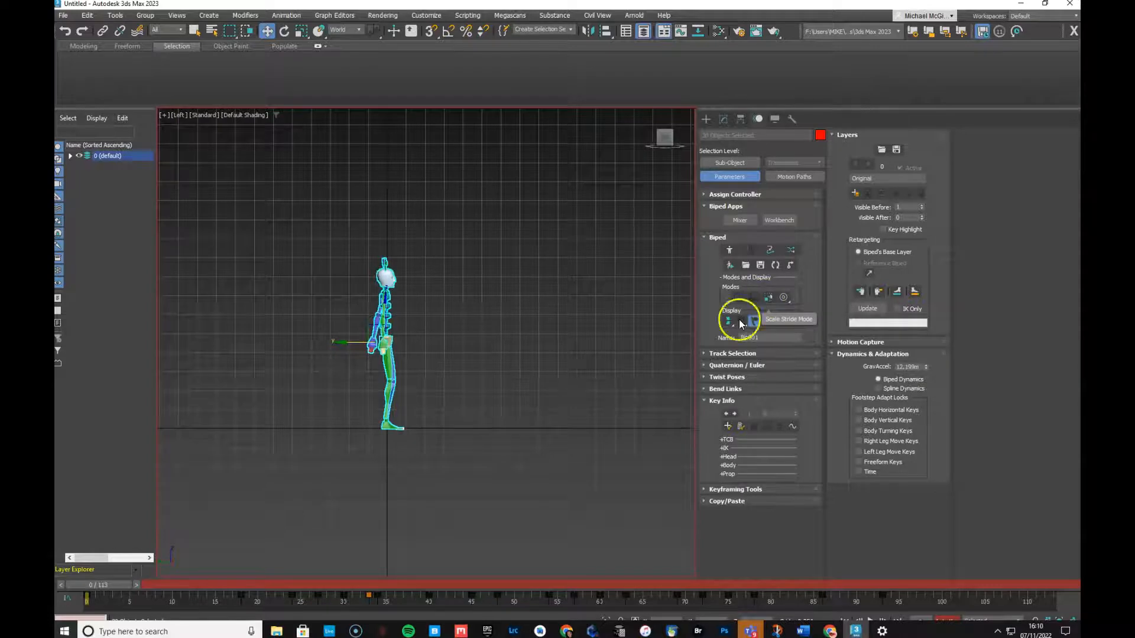
pyautogui.moveTo(101, 588); pyautogui.dragTo(351, 602)
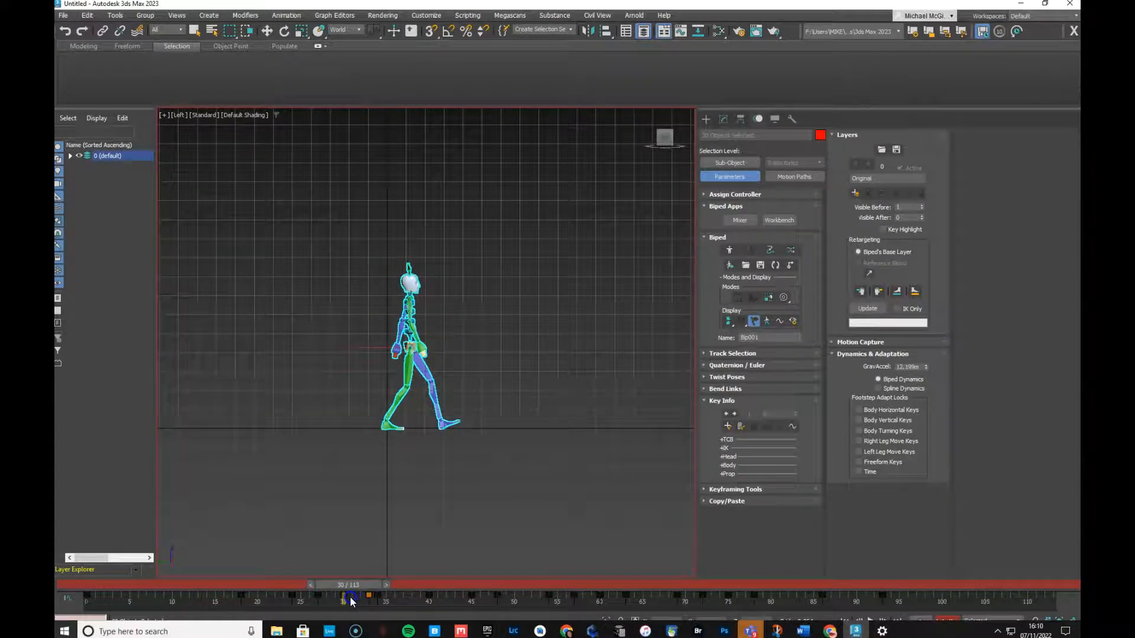
pyautogui.press('w')
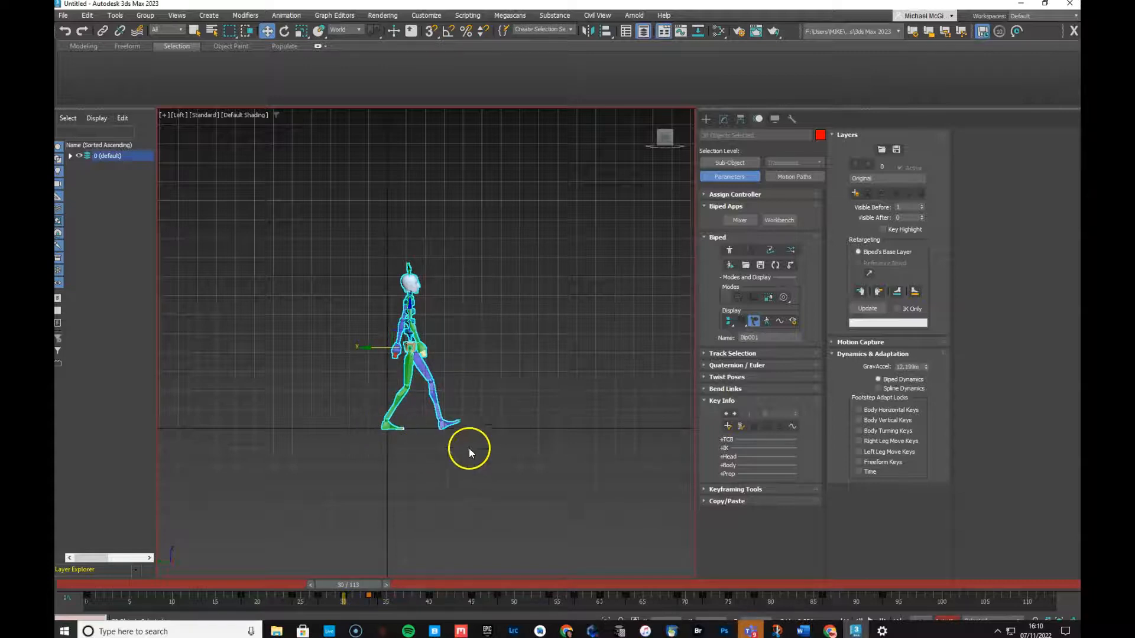
pyautogui.click(453, 423)
pyautogui.click(420, 489)
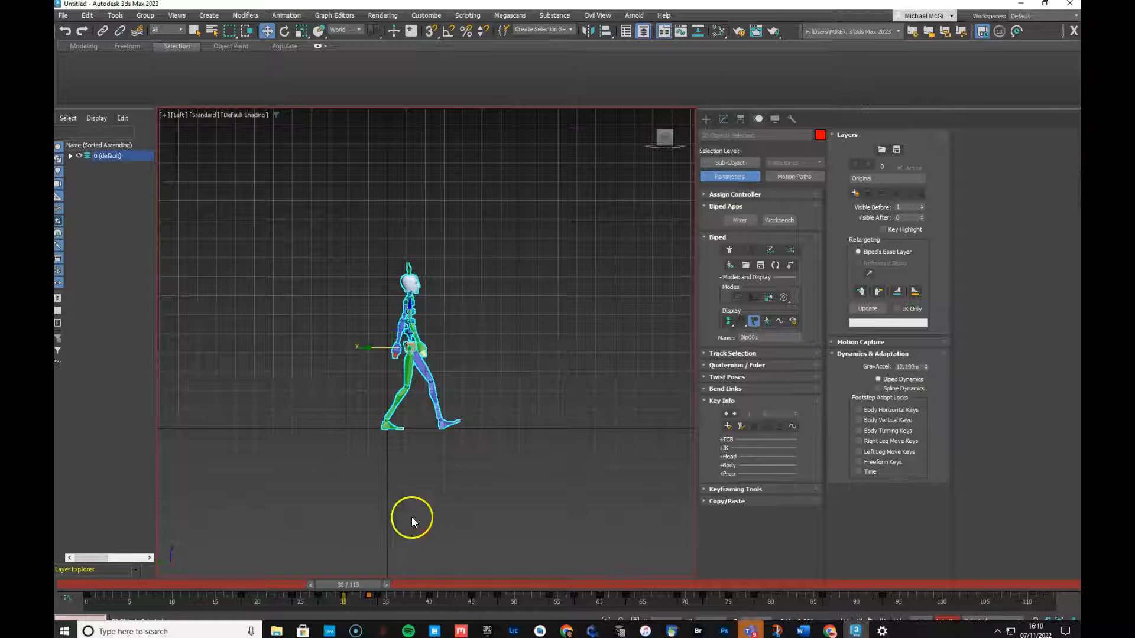
pyautogui.click(224, 601)
# Set a key for the biped's pose at frame 30
pyautogui.click(79, 611)
pyautogui.click(625, 550)
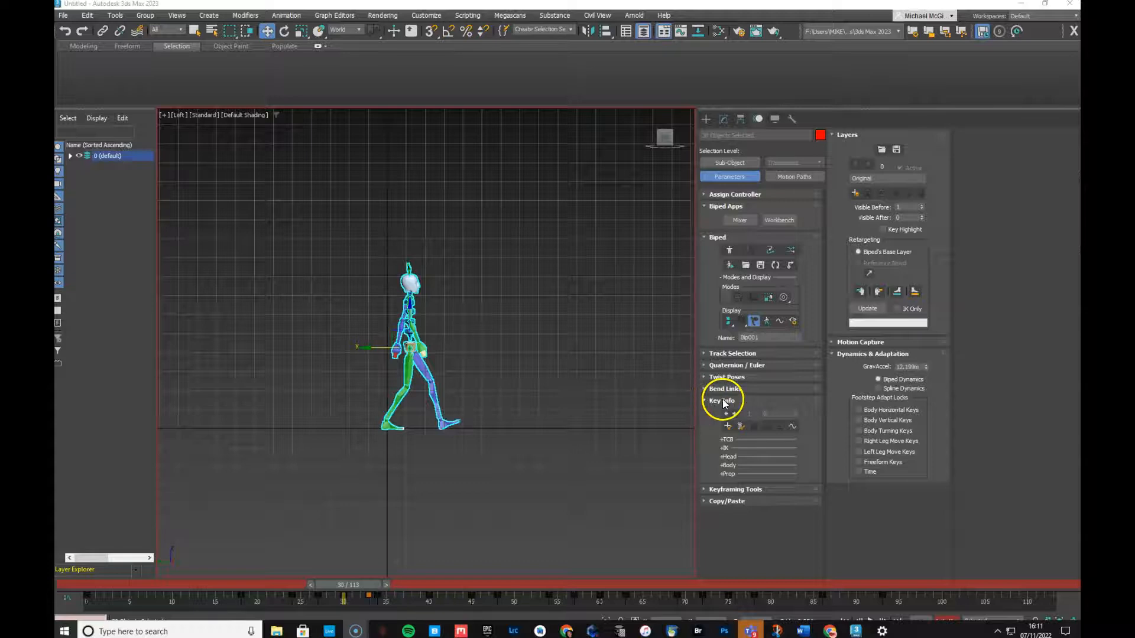
pyautogui.moveTo(336, 588)
pyautogui.mouseDown()
pyautogui.moveTo(312, 590)
pyautogui.moveTo(341, 593)
pyautogui.mouseUp()
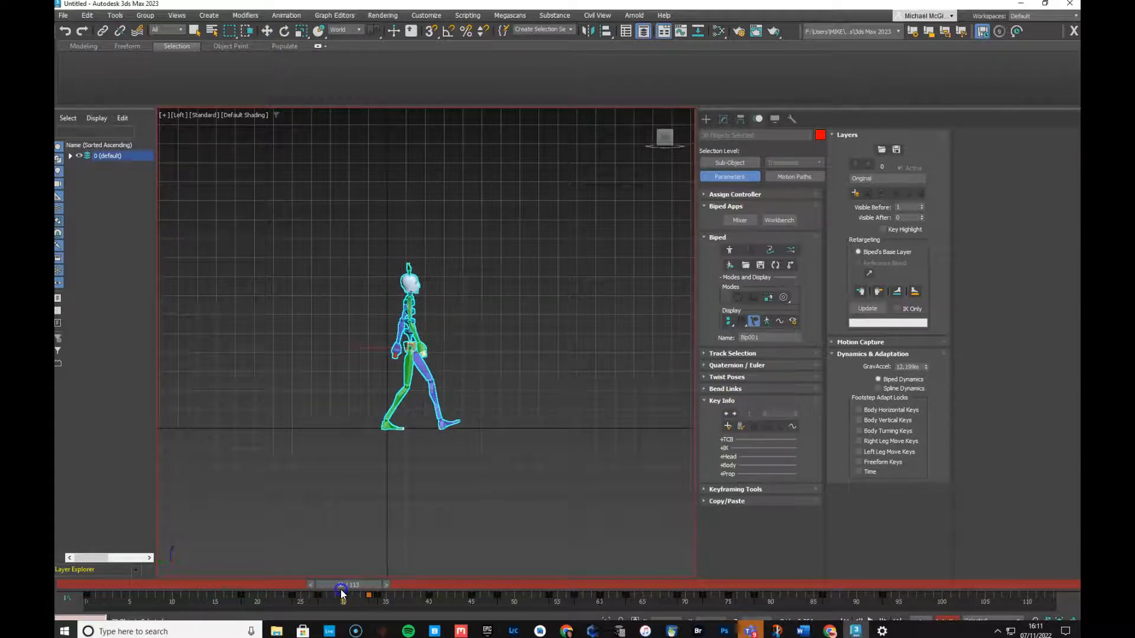
pyautogui.press('w')
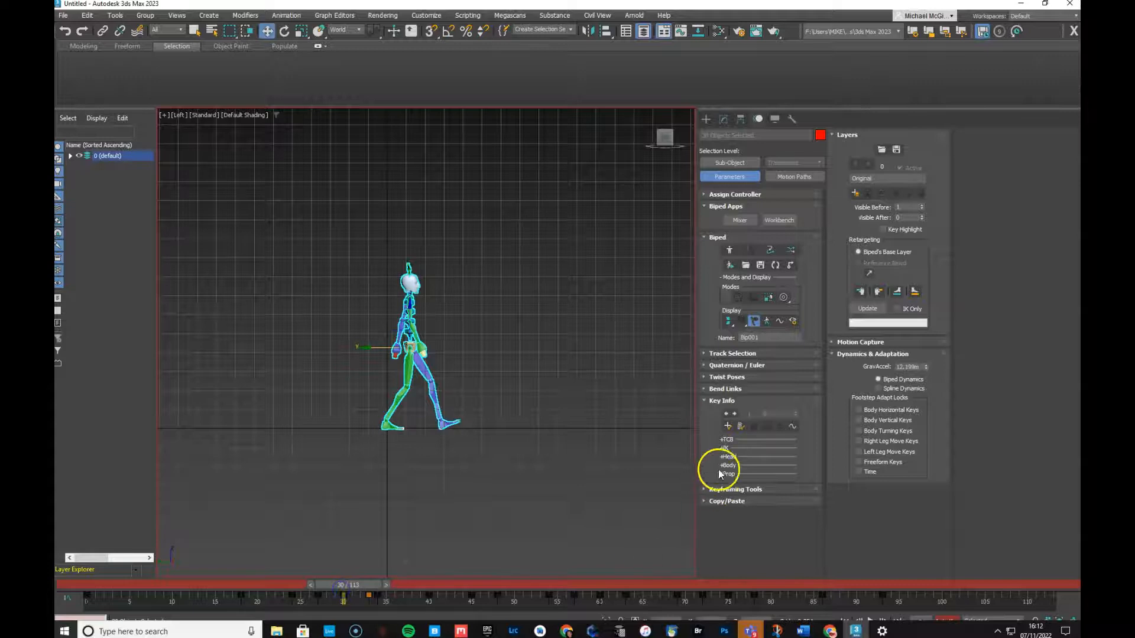
pyautogui.click(728, 425)
# Delete the trackbar keys from frame 0 to 30, then key the pose at frame 60
pyautogui.moveTo(319, 597); pyautogui.dragTo(64, 617)
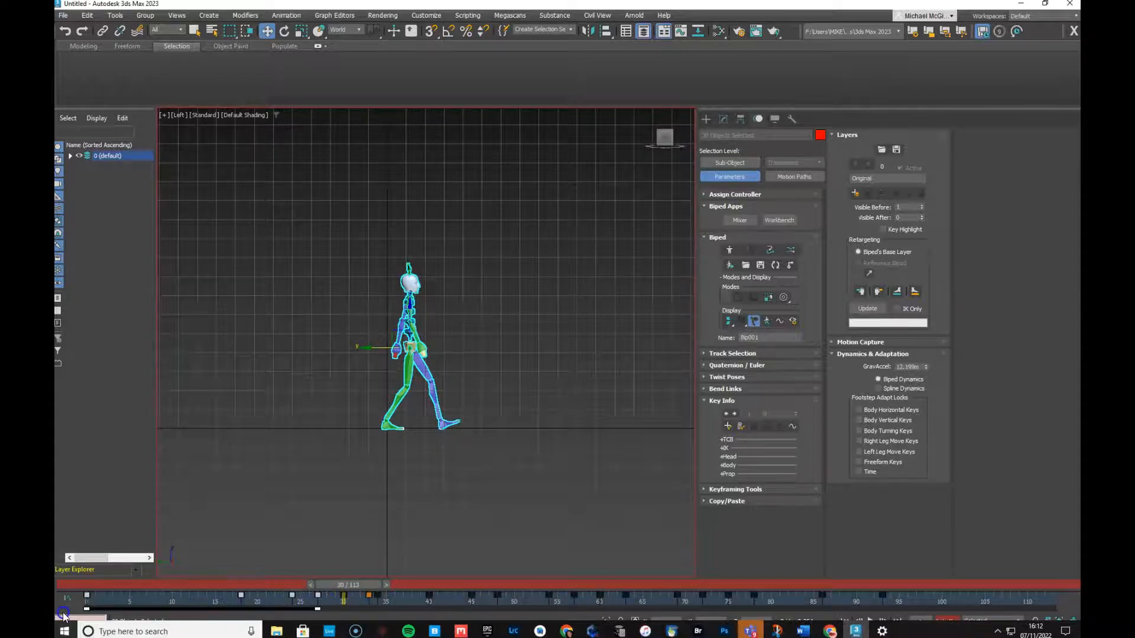
pyautogui.press('Delete')
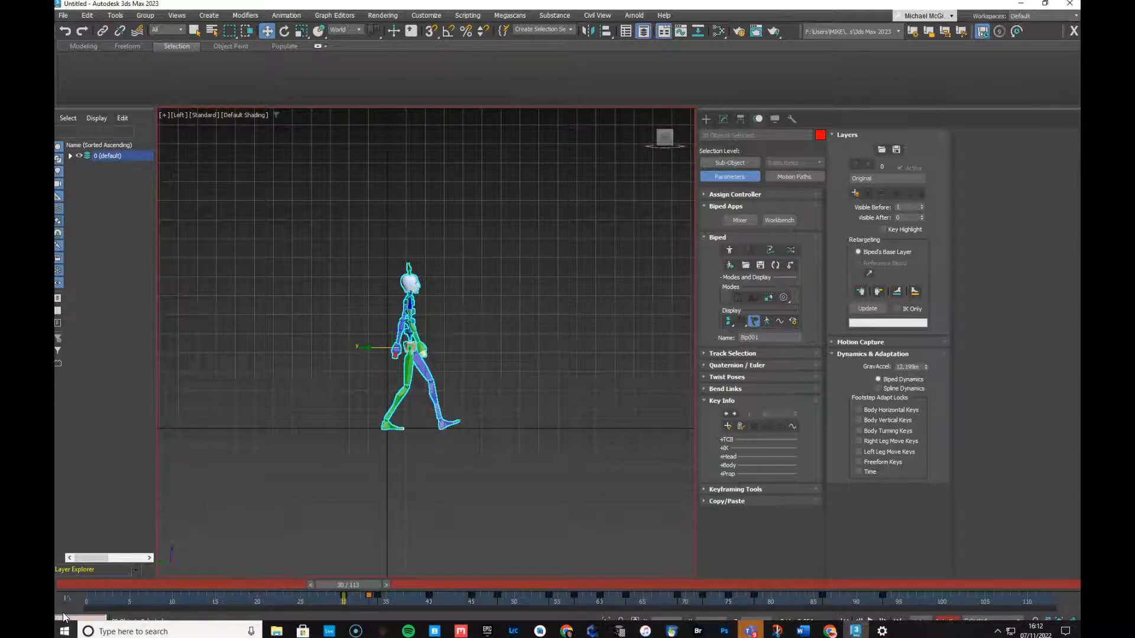
pyautogui.moveTo(355, 585); pyautogui.dragTo(605, 590)
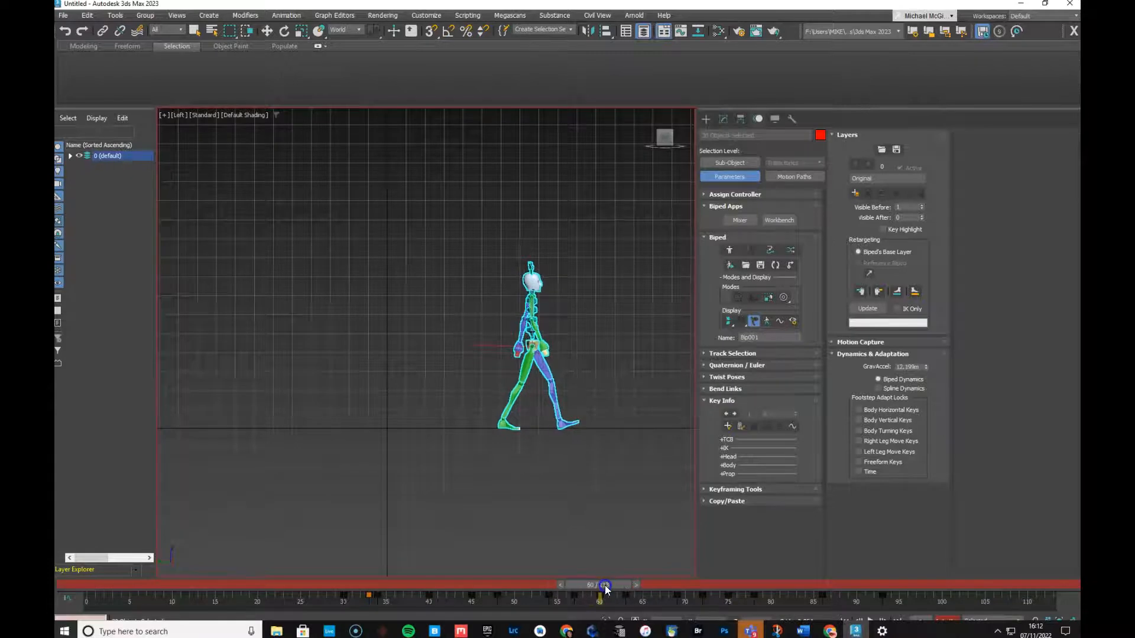
pyautogui.click(728, 425)
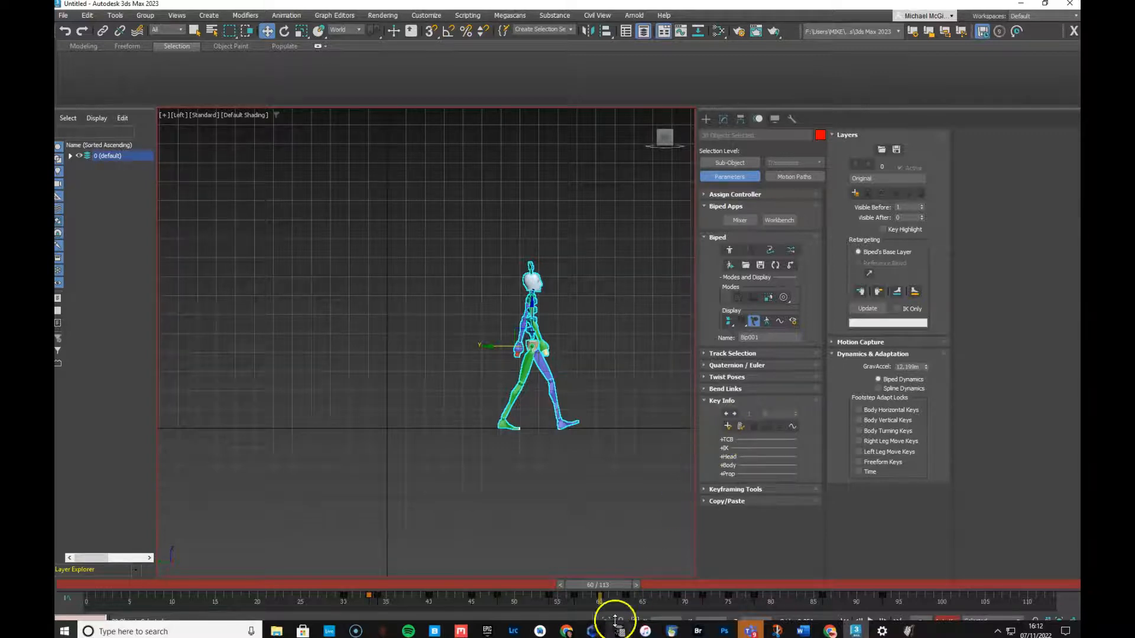
# Delete the trackbar keys from frame 60 to 95 and turn Auto Key off
pyautogui.moveTo(618, 594); pyautogui.dragTo(363, 599)
pyautogui.press('Delete')
pyautogui.press('w')
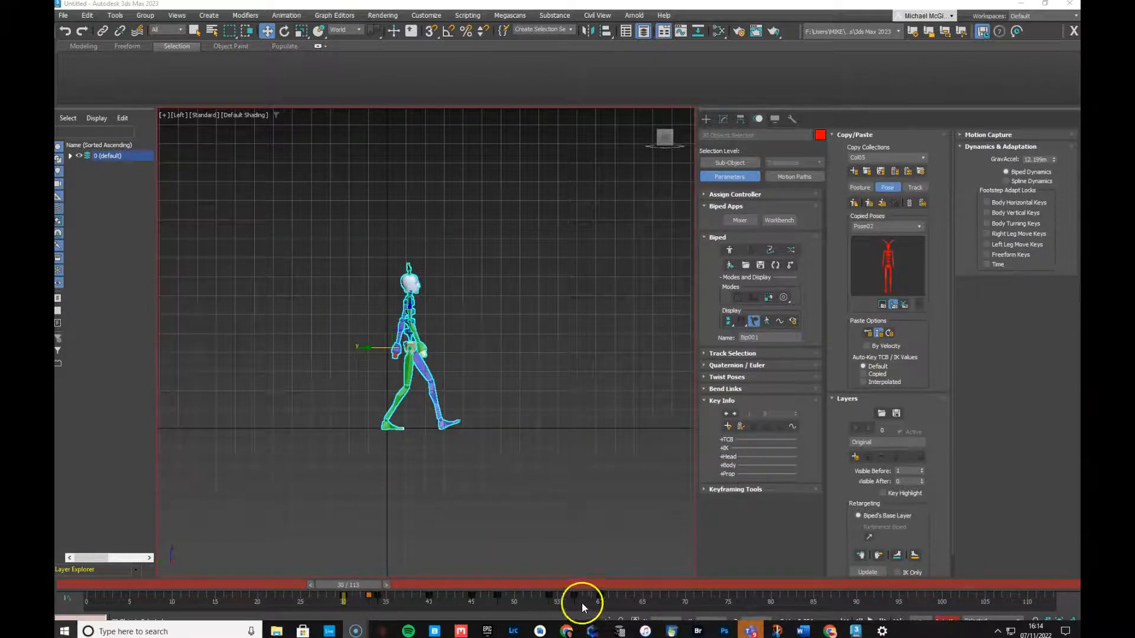
pyautogui.click(945, 620)
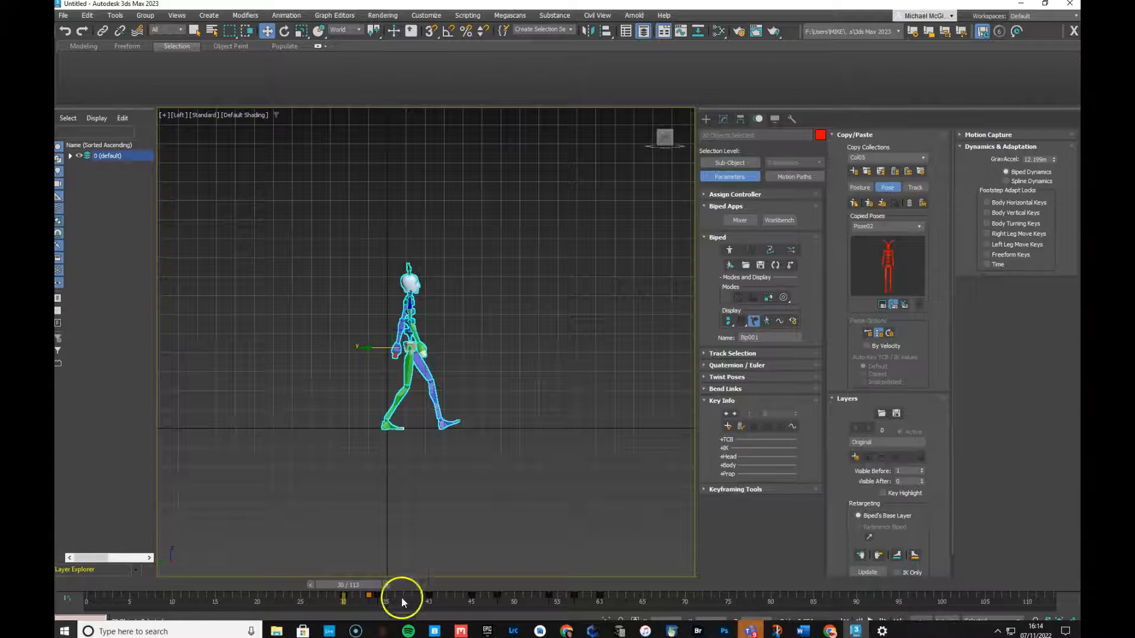
# Restore and re-maximize the 3ds Max window so the time controls clear the taskbar
pyautogui.rightClick(933, 631)
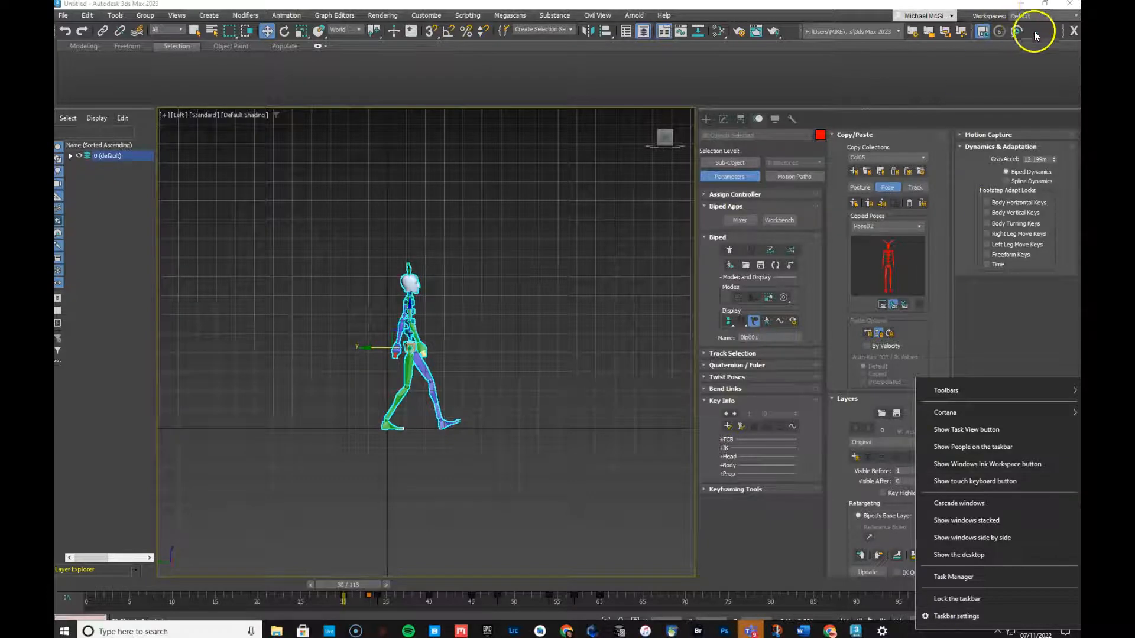
pyautogui.click(1044, 6)
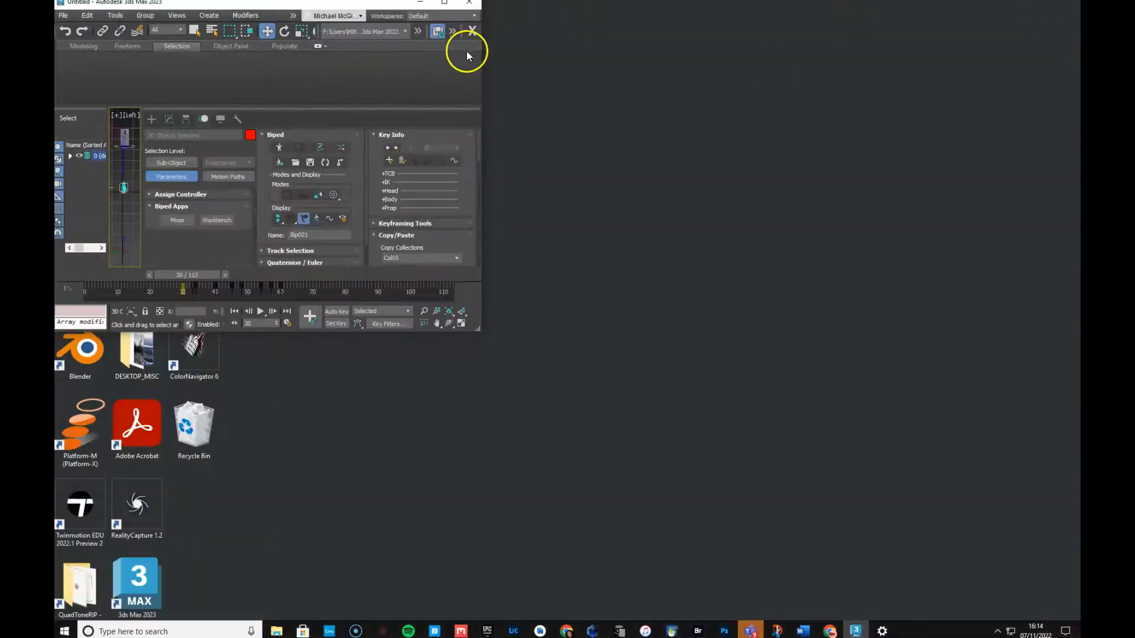
pyautogui.click(446, 5)
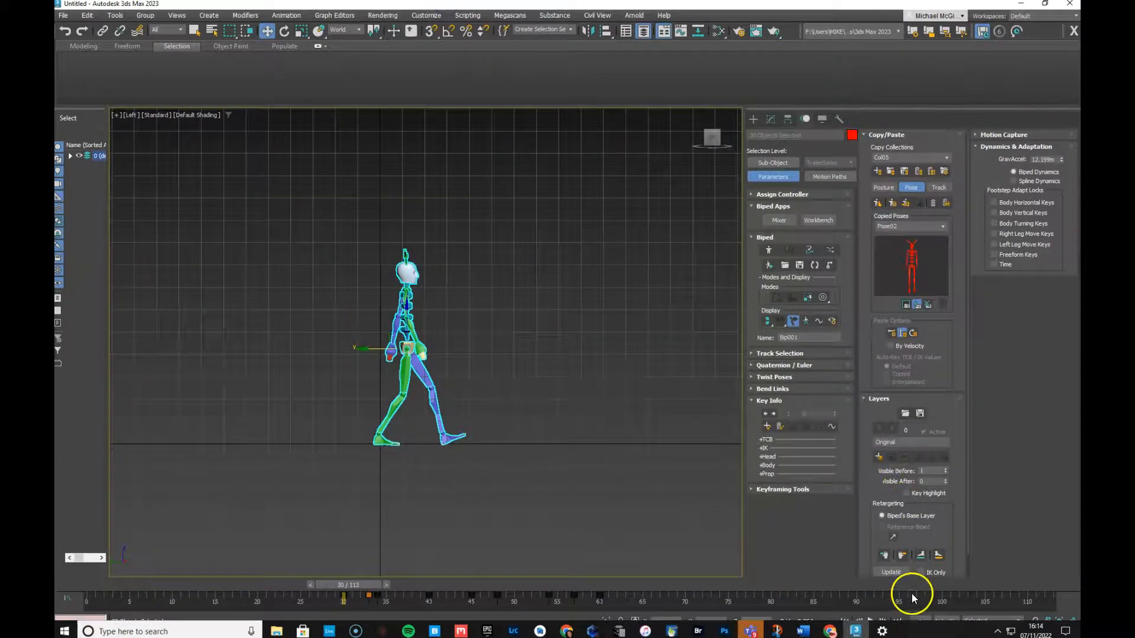
pyautogui.rightClick(902, 632)
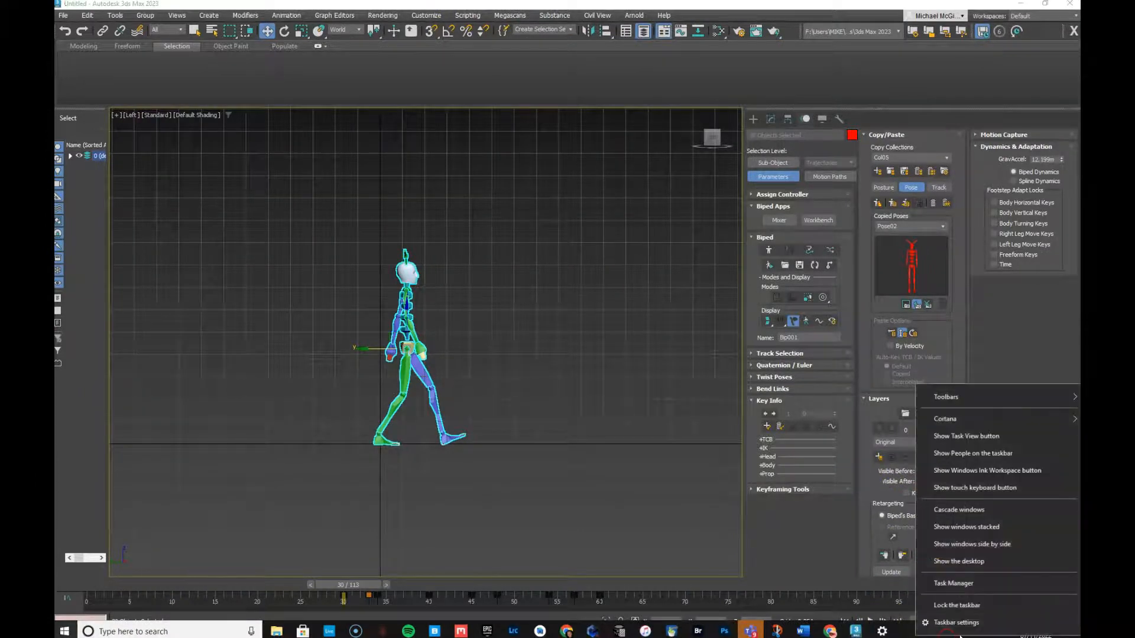
pyautogui.click(108, 625)
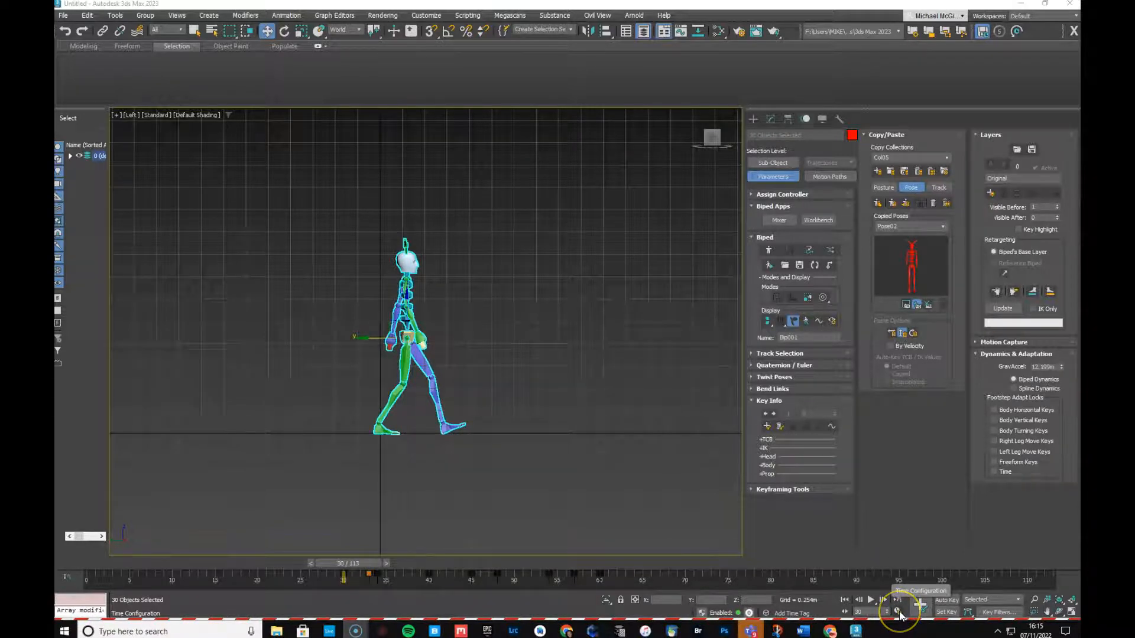
pyautogui.click(901, 616)
pyautogui.moveTo(543, 345); pyautogui.dragTo(492, 353)
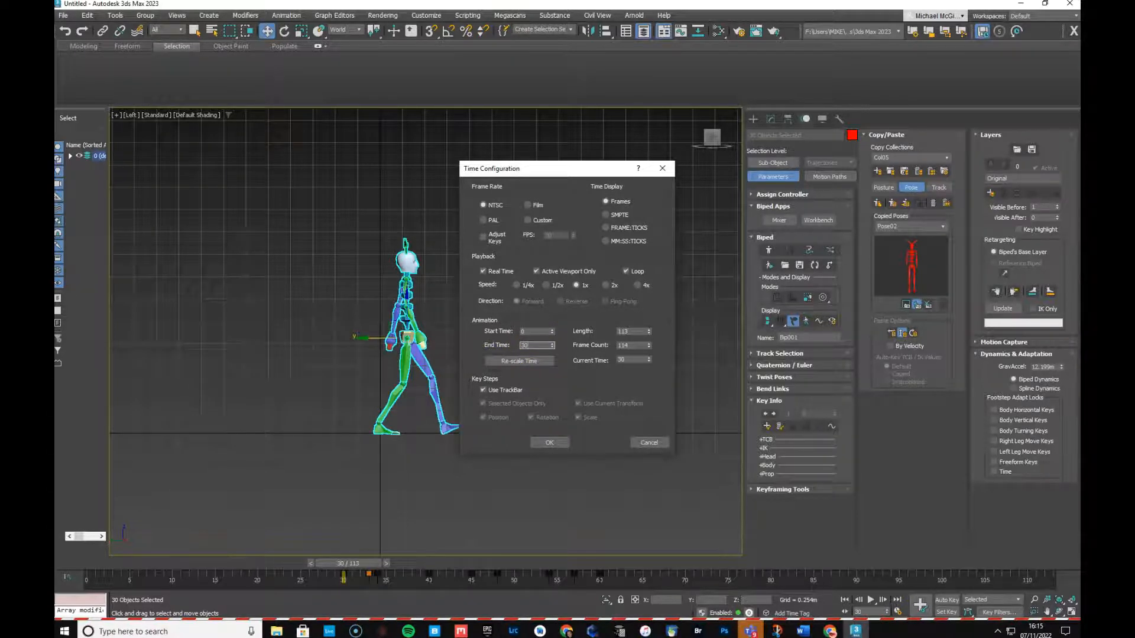
pyautogui.press('Return')
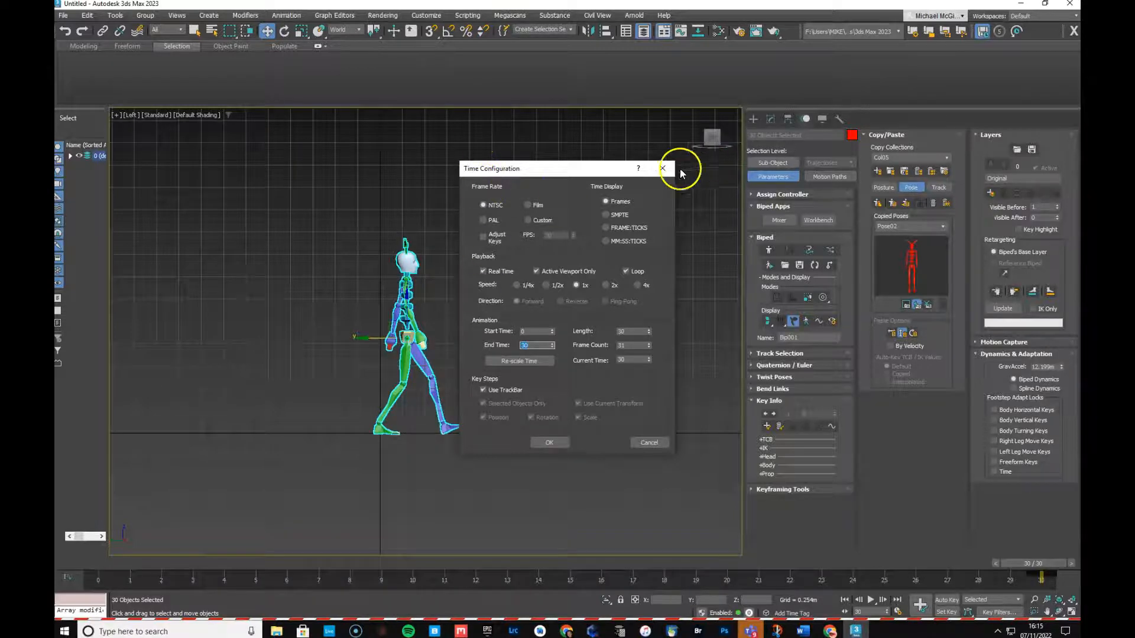
pyautogui.click(662, 168)
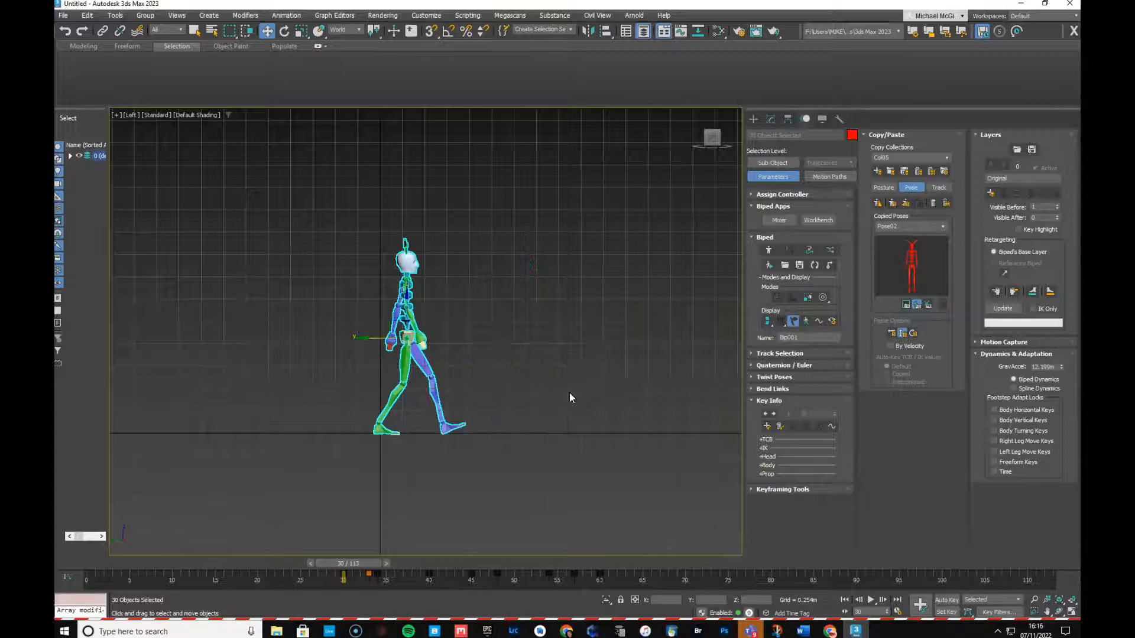
# Move the selected keys from frame 0 to frame 3, then select End Time in Time Configuration
pyautogui.moveTo(355, 563); pyautogui.dragTo(60, 582)
pyautogui.press('w')
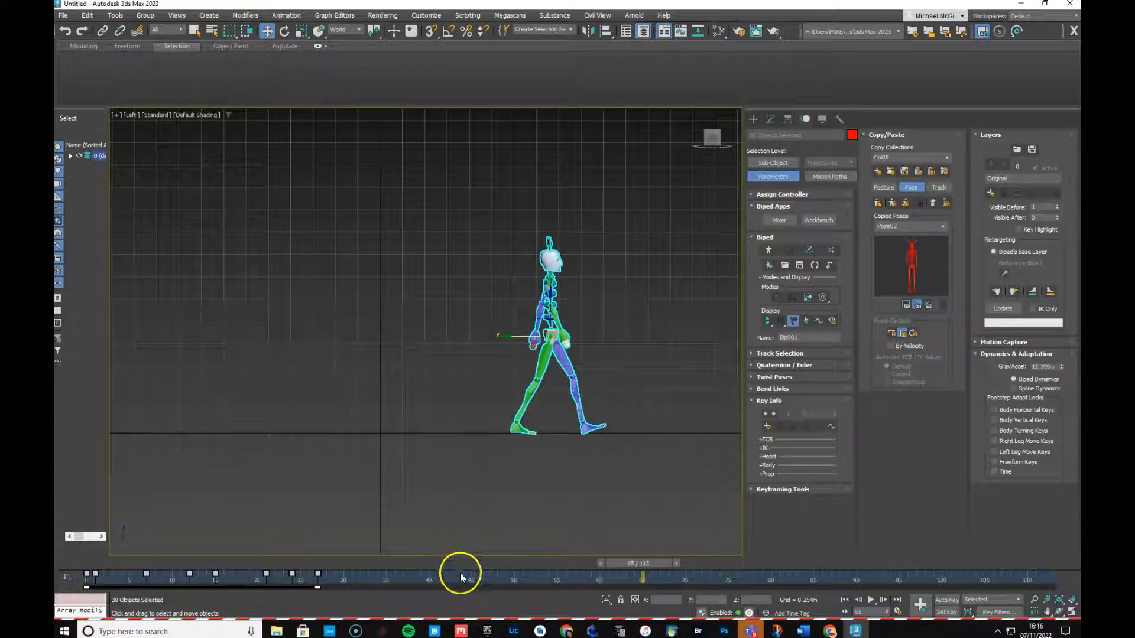
pyautogui.moveTo(88, 576); pyautogui.dragTo(114, 574)
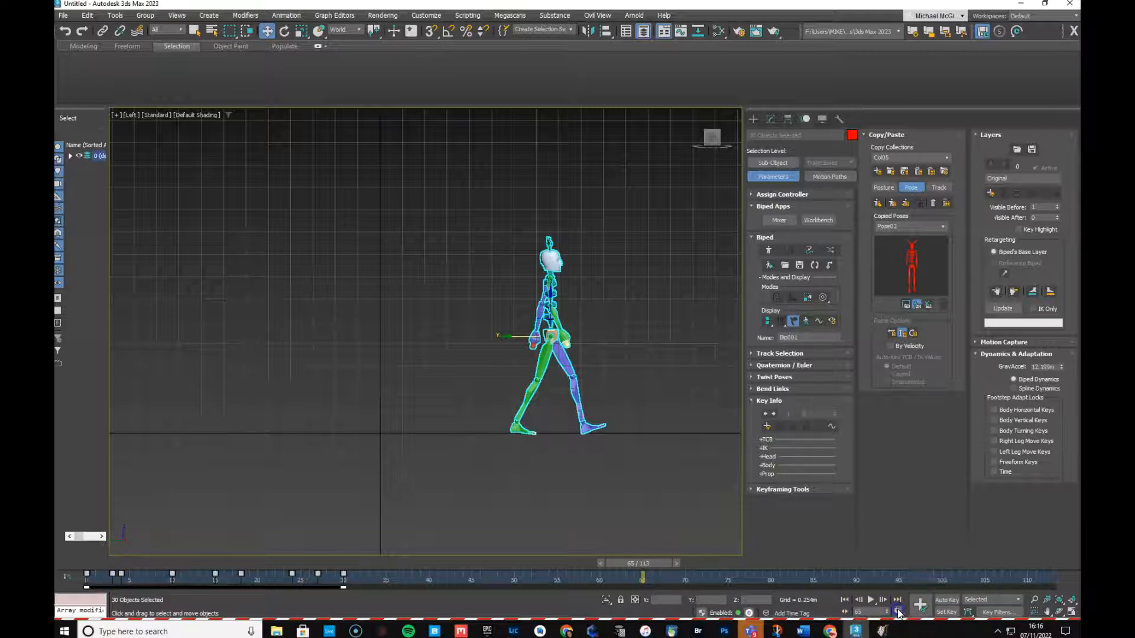
pyautogui.click(897, 611)
pyautogui.moveTo(533, 346); pyautogui.dragTo(504, 344)
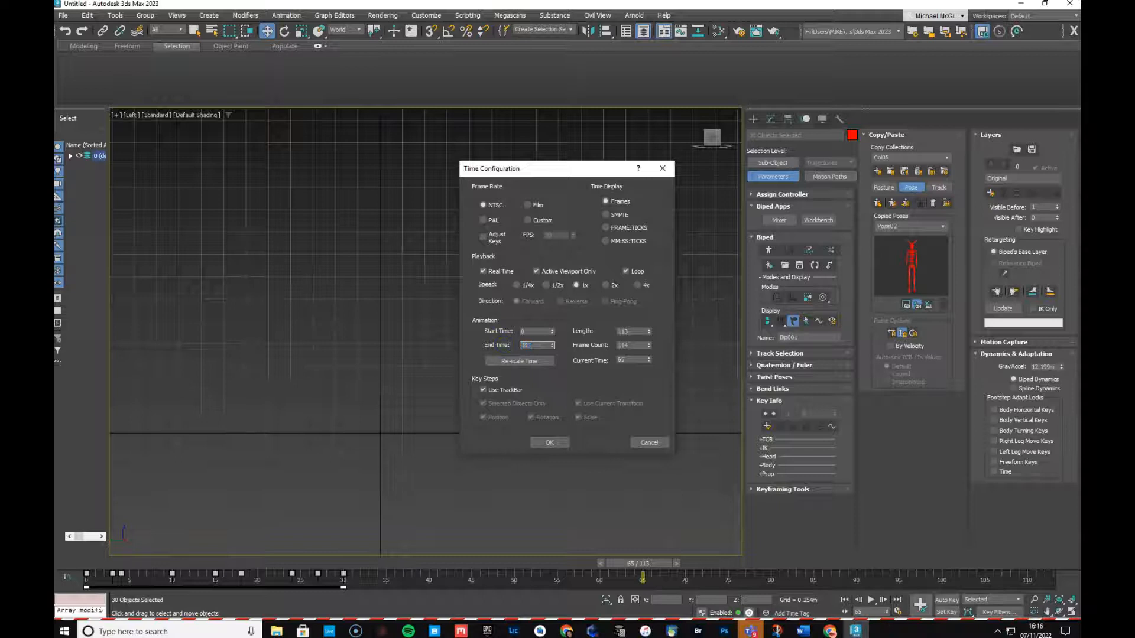
# Set the animation end time to 30, shift the keys one frame later, and scrub the walk
pyautogui.write('30')
pyautogui.press('Return')
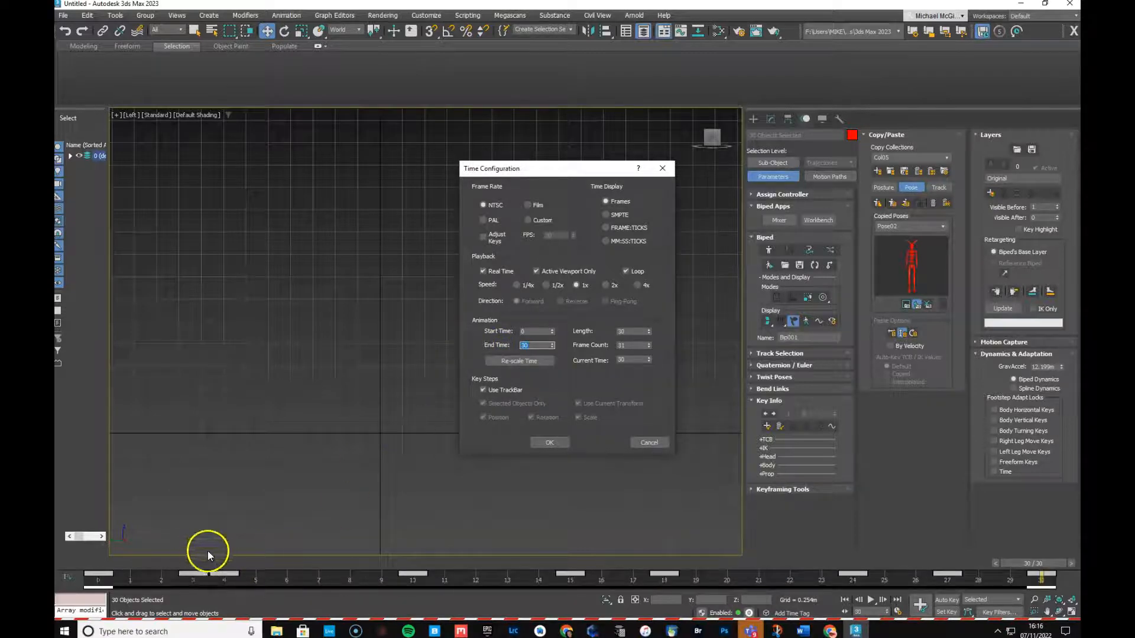
pyautogui.click(550, 442)
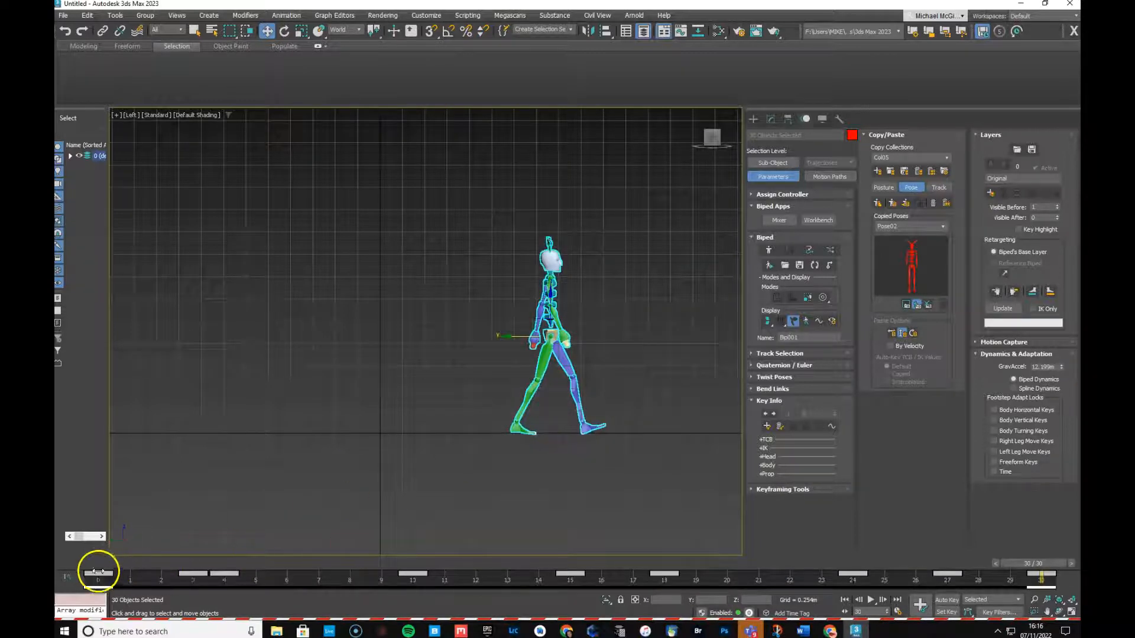
pyautogui.moveTo(99, 574)
pyautogui.mouseDown()
pyautogui.moveTo(243, 575)
pyautogui.moveTo(83, 580)
pyautogui.moveTo(223, 587)
pyautogui.moveTo(91, 595)
pyautogui.mouseUp()
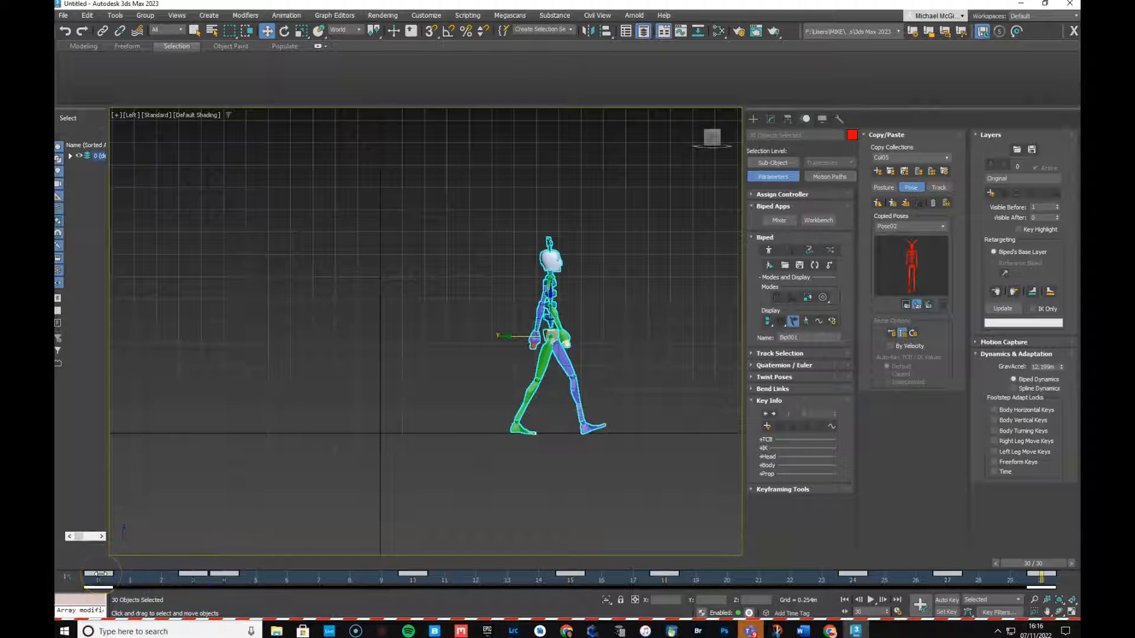
pyautogui.moveTo(1020, 563); pyautogui.dragTo(86, 562)
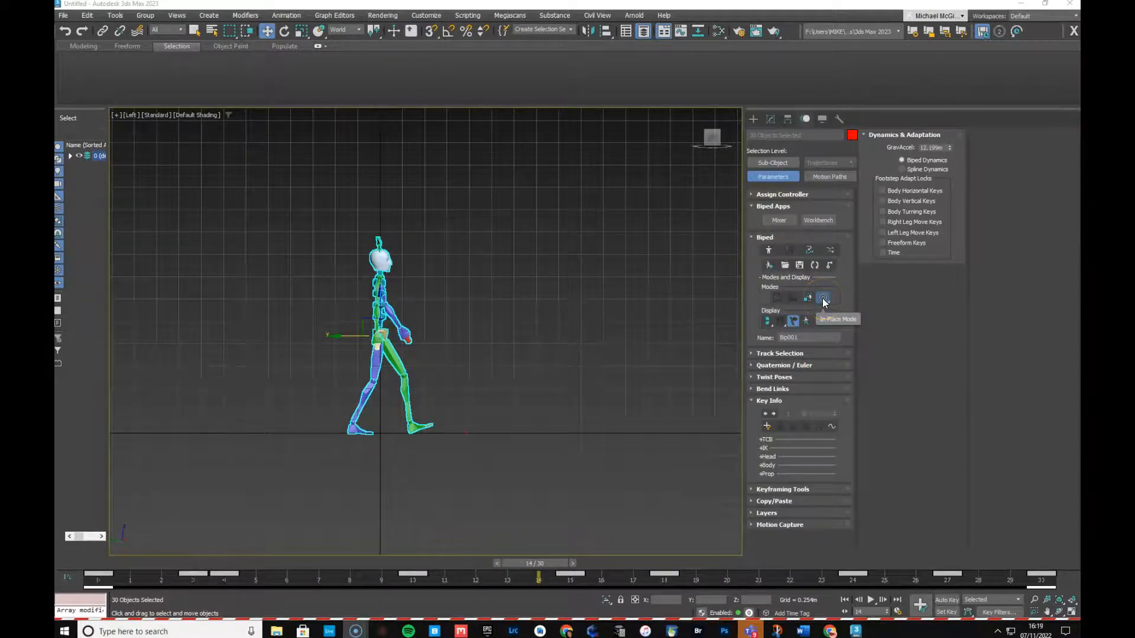
# Turn on the biped's In Place Mode so it walks in place
pyautogui.click(777, 278)
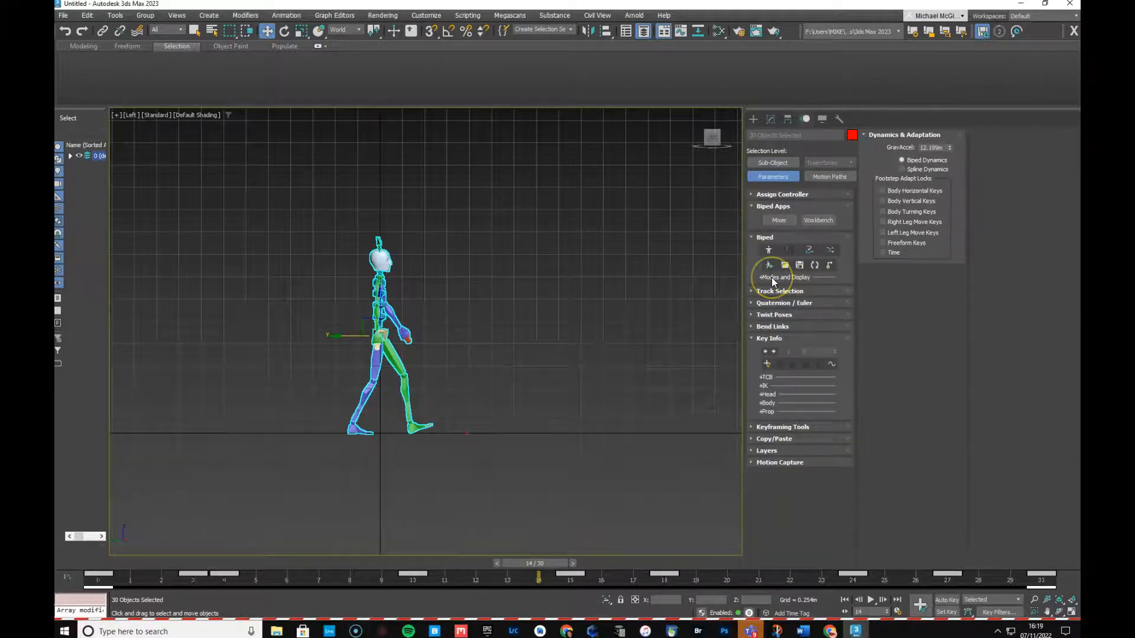
pyautogui.click(762, 239)
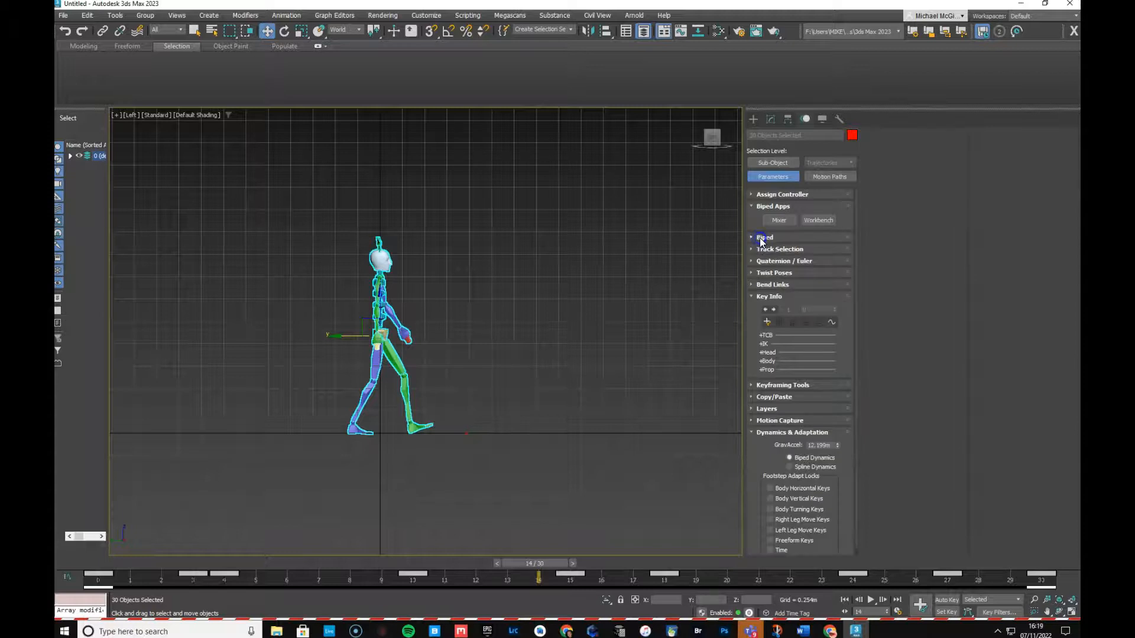
pyautogui.click(762, 239)
pyautogui.click(773, 279)
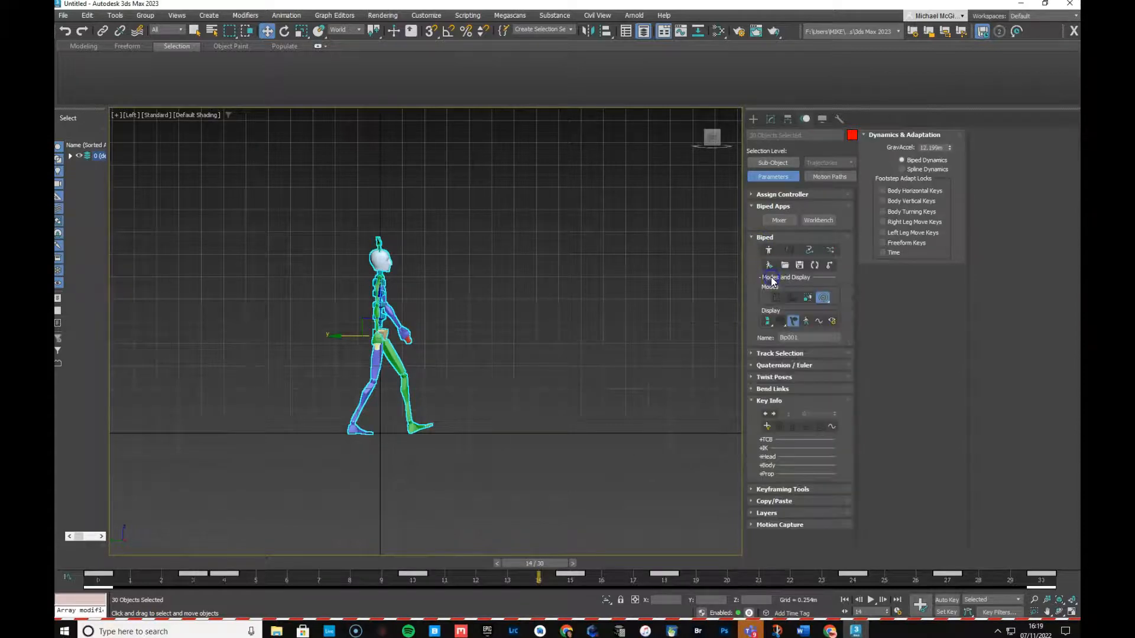
pyautogui.click(823, 299)
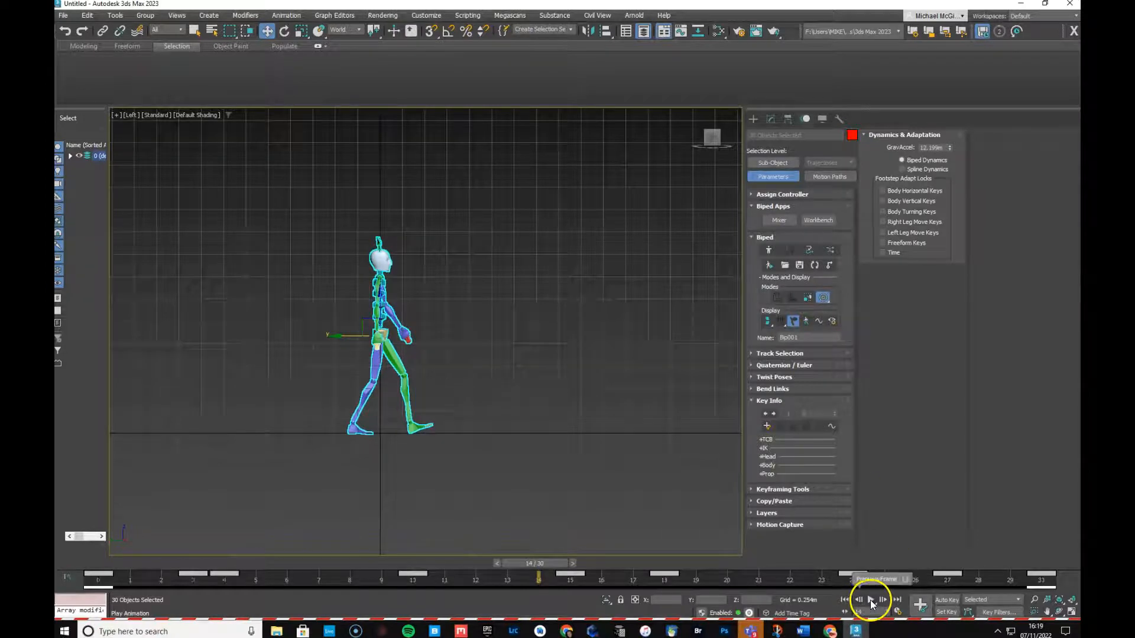
# Play the walk, then stop playback and return to frame 0
pyautogui.click(872, 600)
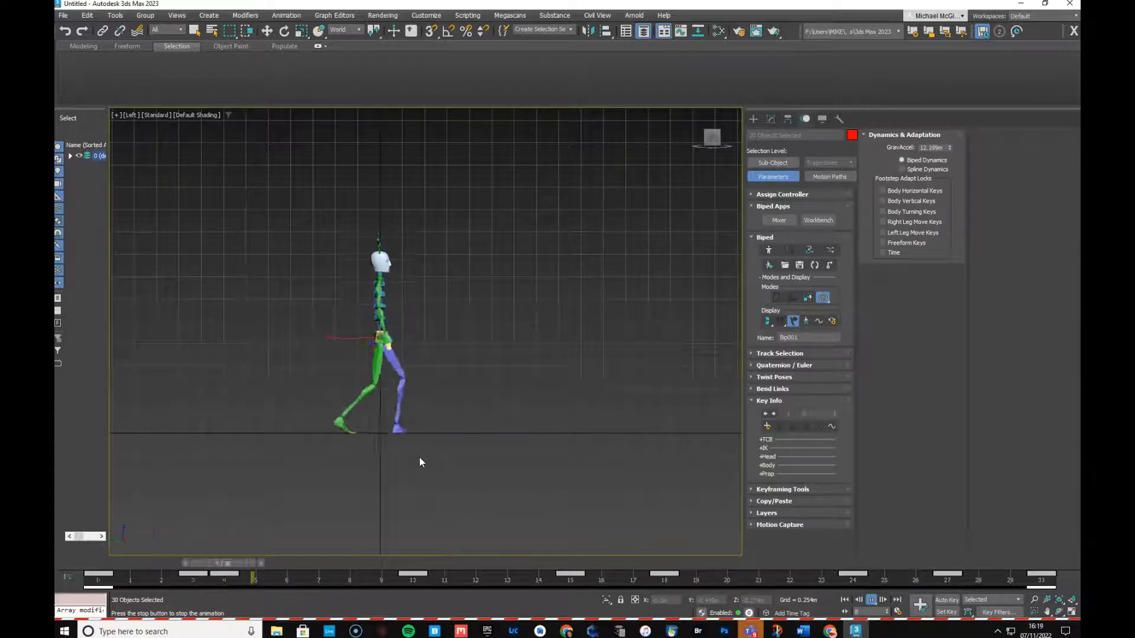
pyautogui.click(356, 465)
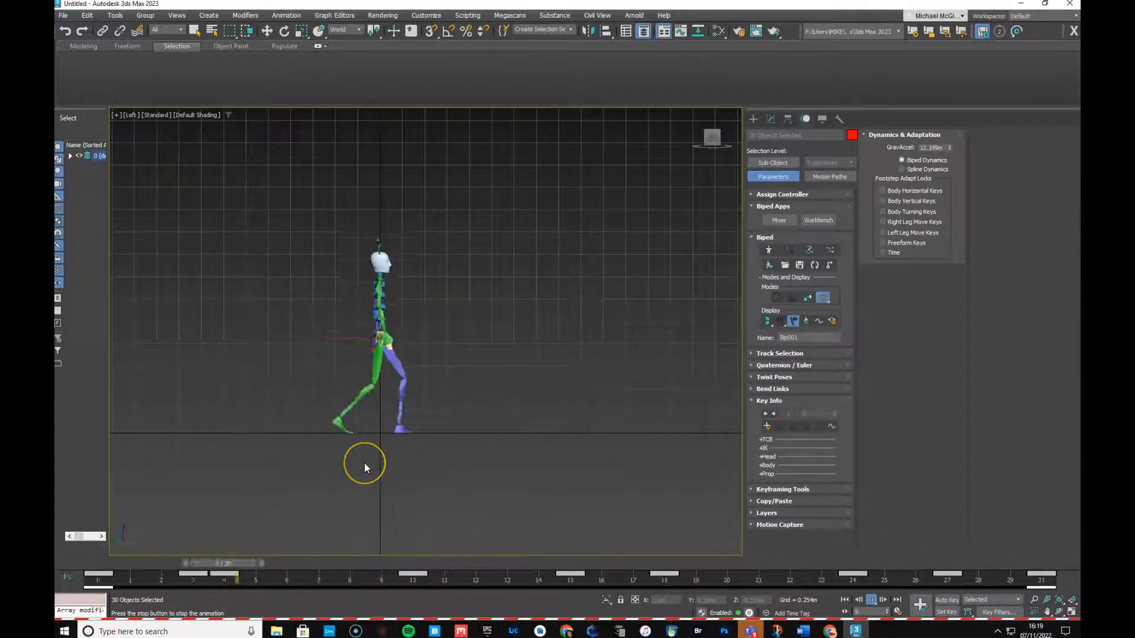
pyautogui.click(660, 471)
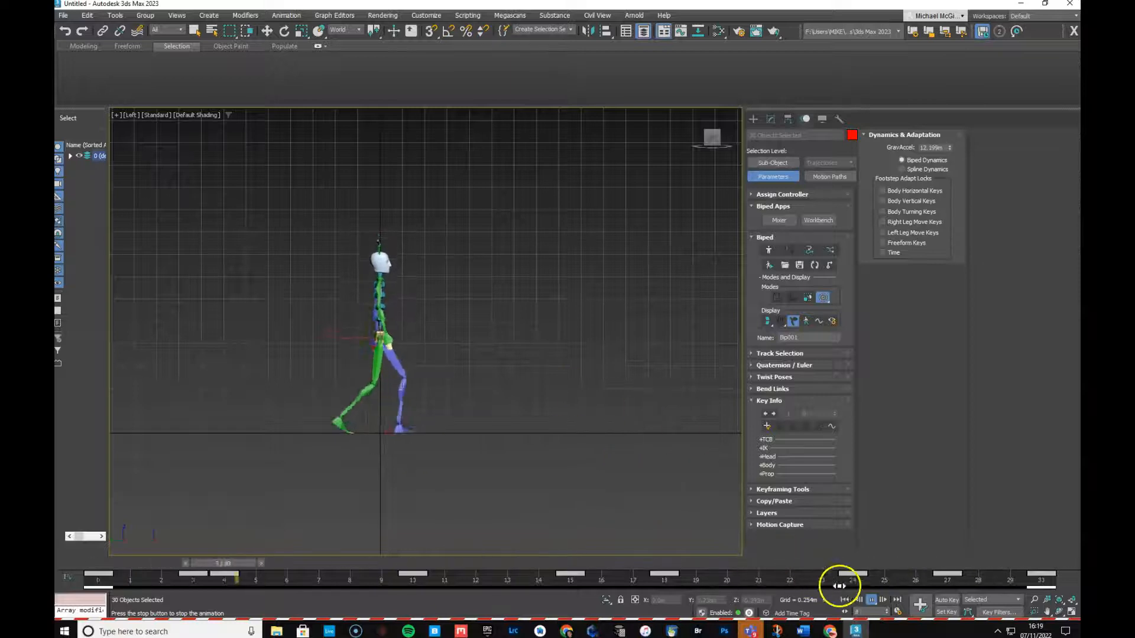
pyautogui.click(871, 600)
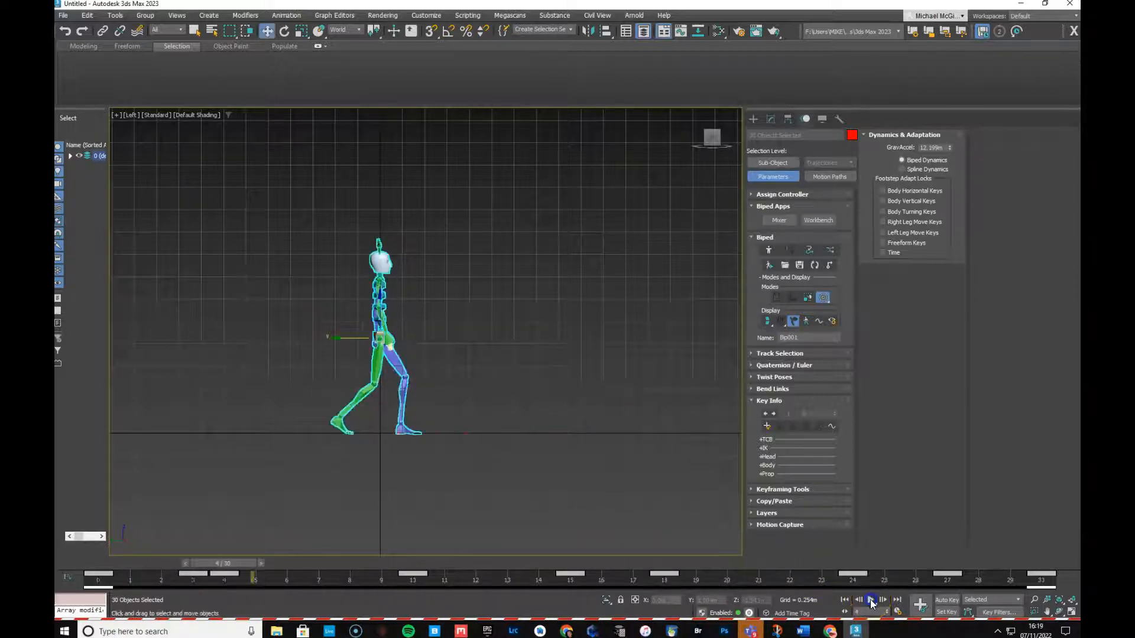
pyautogui.moveTo(215, 561); pyautogui.dragTo(90, 563)
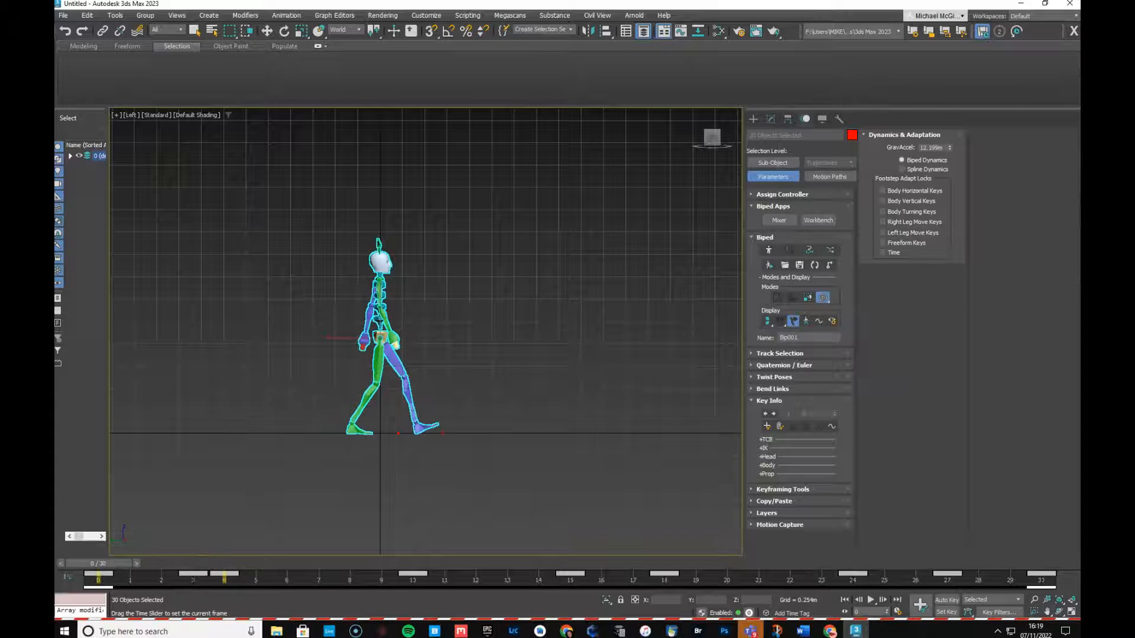
# With Auto Key on, create a new pose collection and copy the frame 0 pose
pyautogui.click(947, 600)
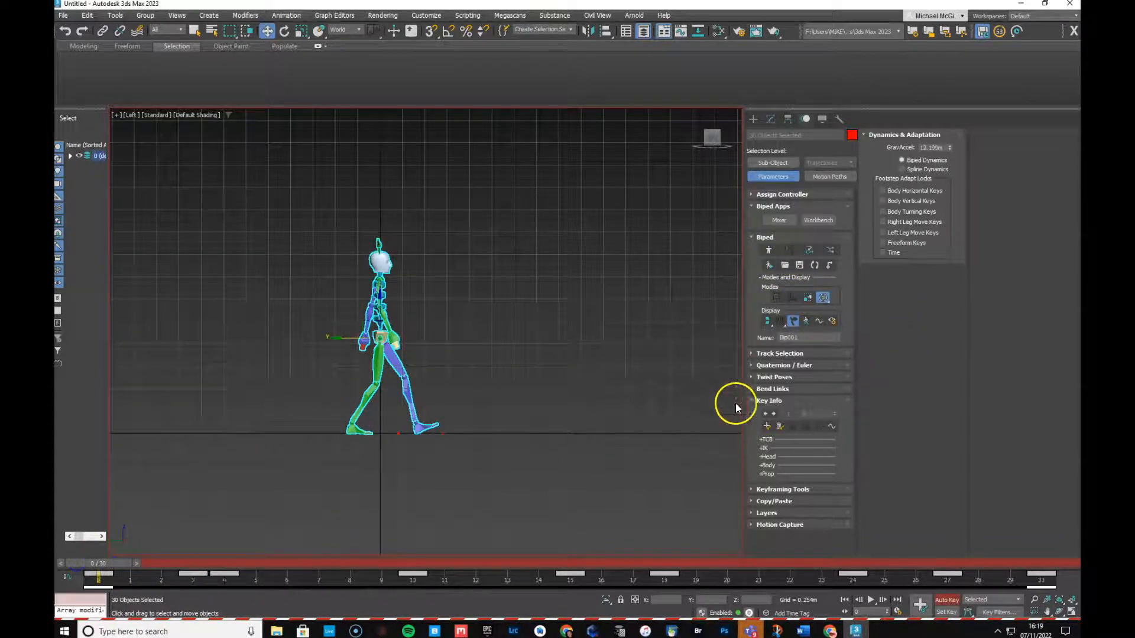
pyautogui.click(773, 502)
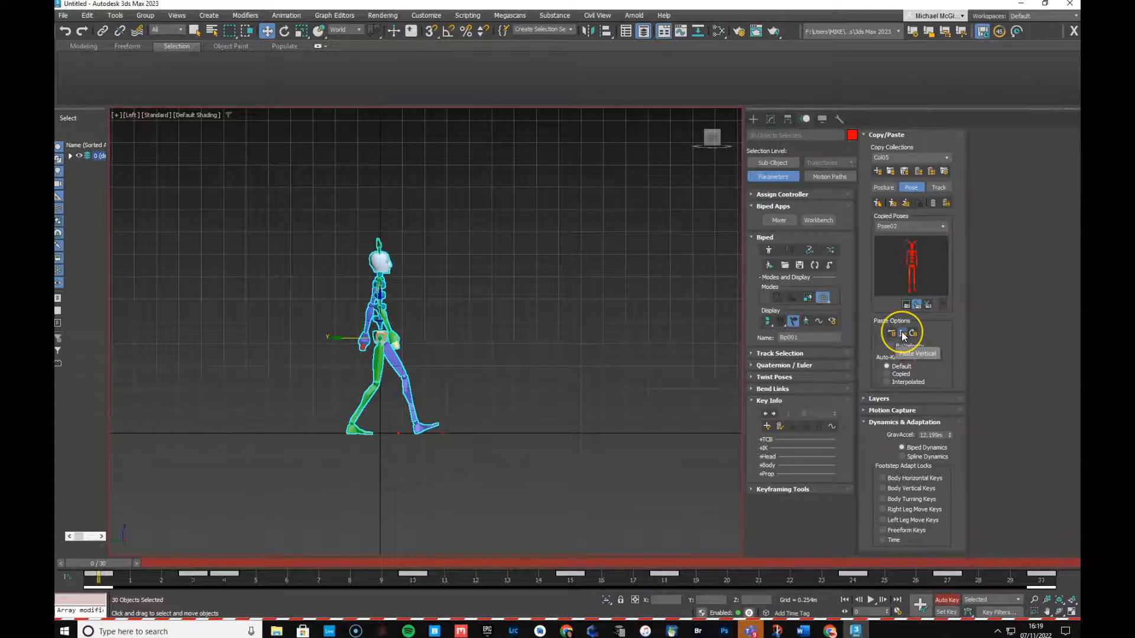
pyautogui.click(877, 172)
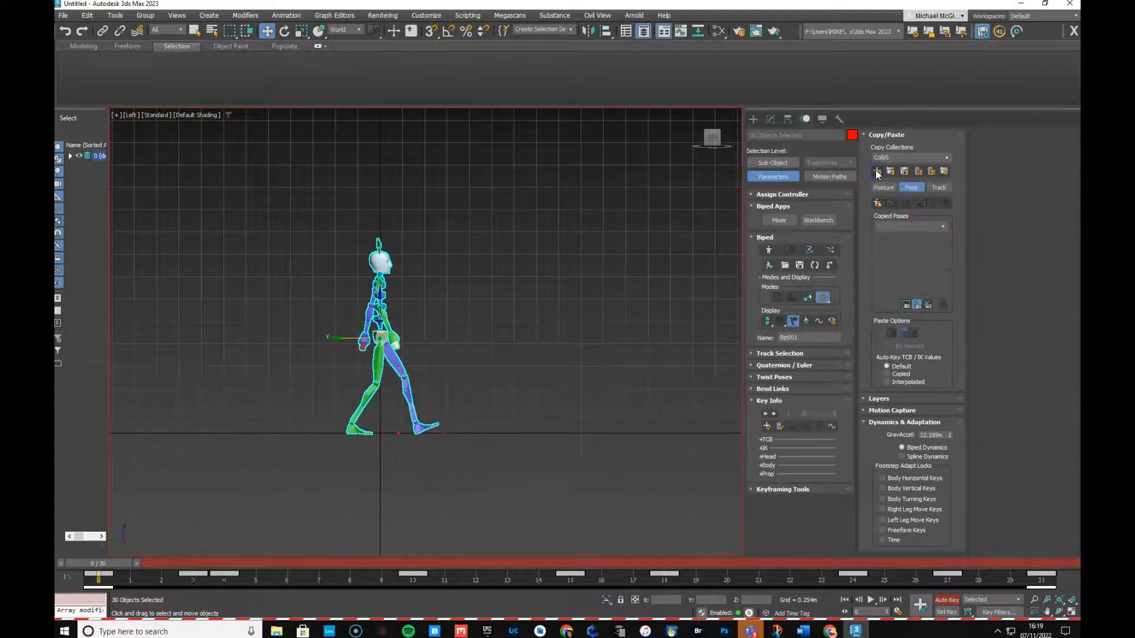
pyautogui.click(877, 204)
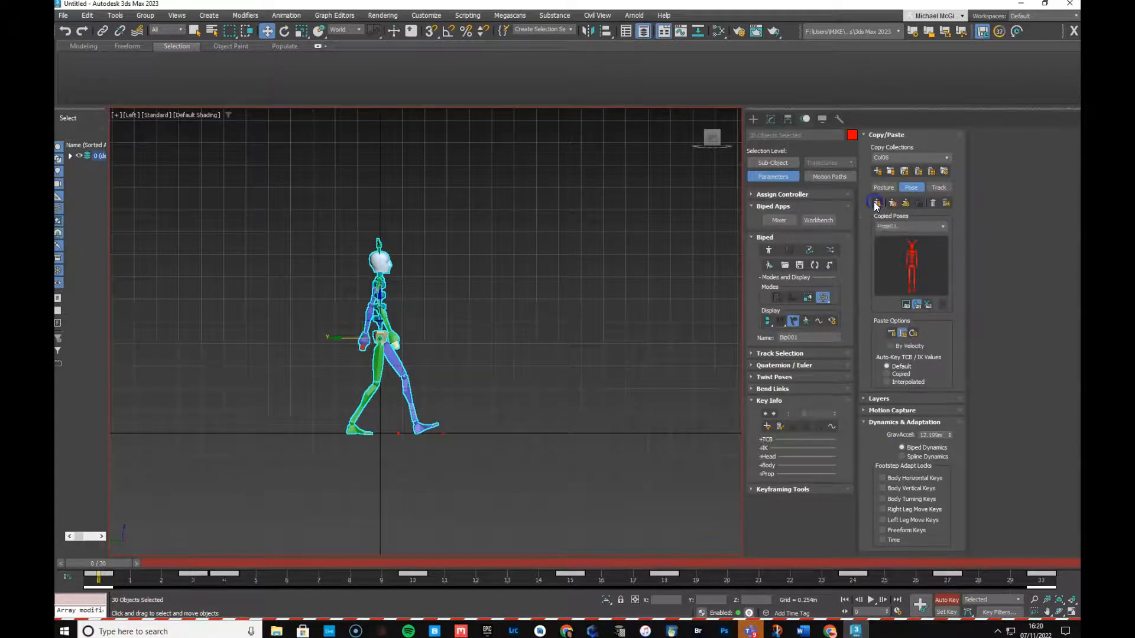
# Paste the copied pose onto frame 30 and turn Auto Key off
pyautogui.moveTo(88, 558); pyautogui.dragTo(1043, 552)
pyautogui.press('w')
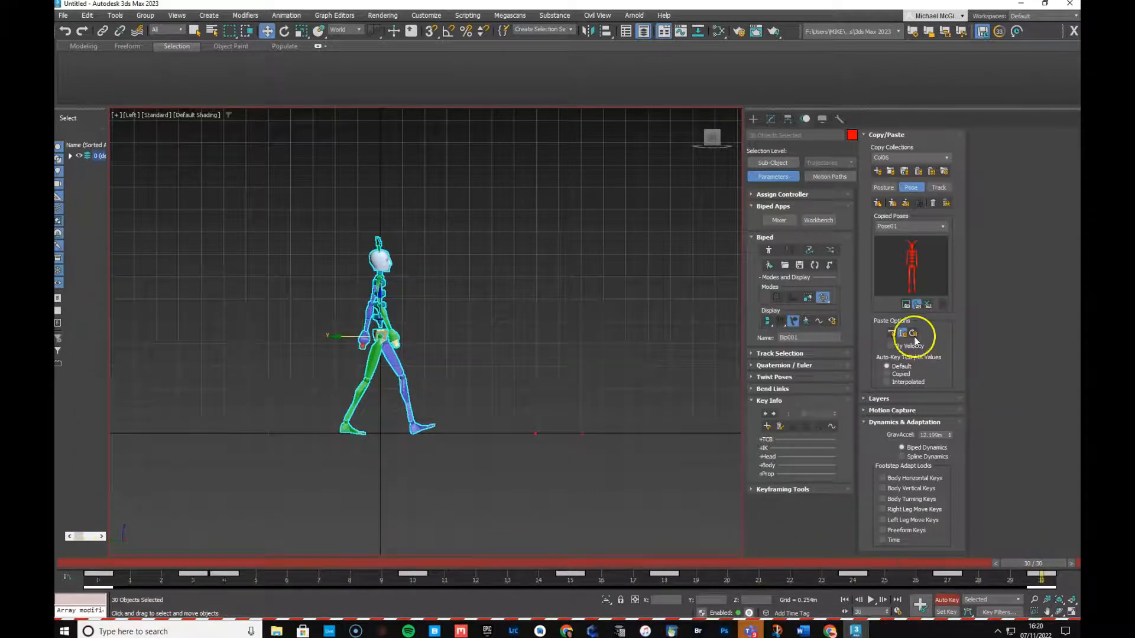
pyautogui.click(892, 203)
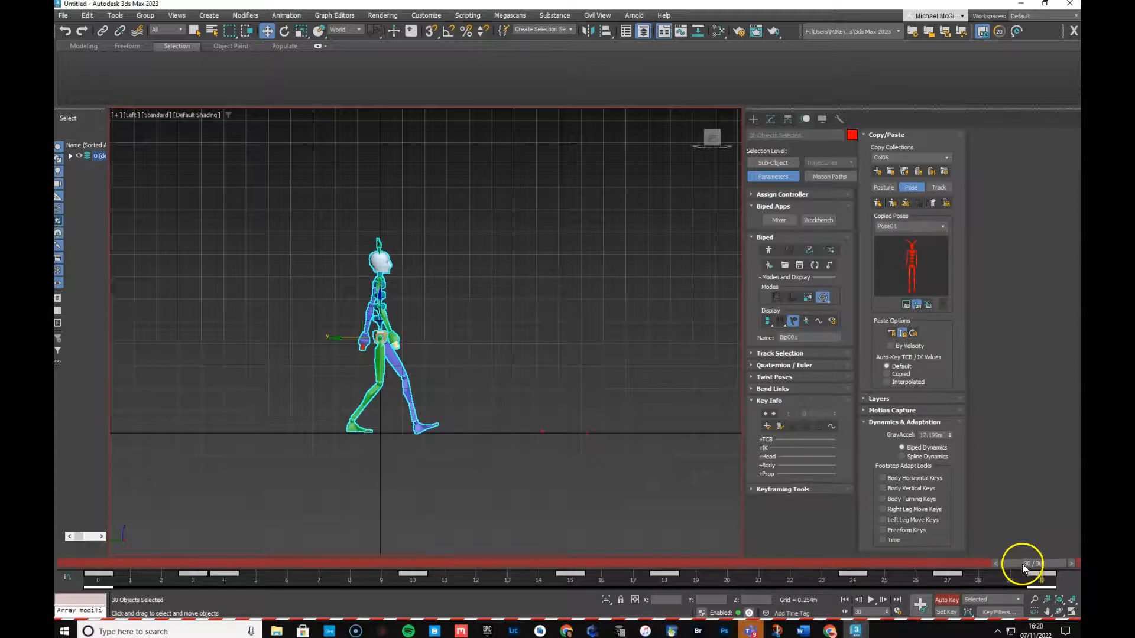
pyautogui.click(947, 600)
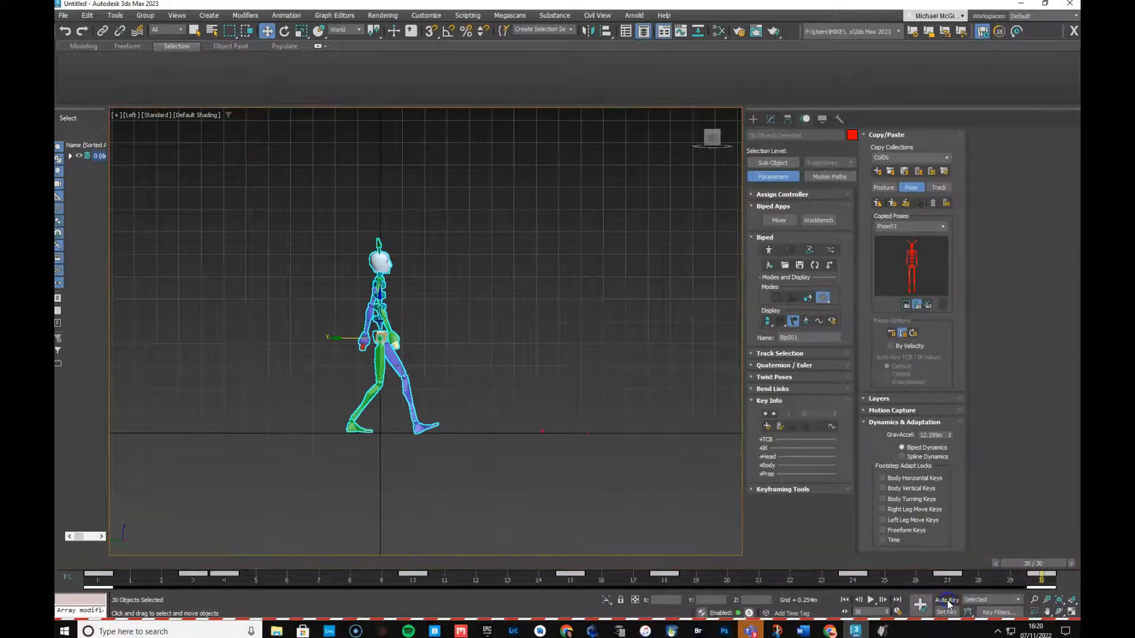
pyautogui.click(870, 600)
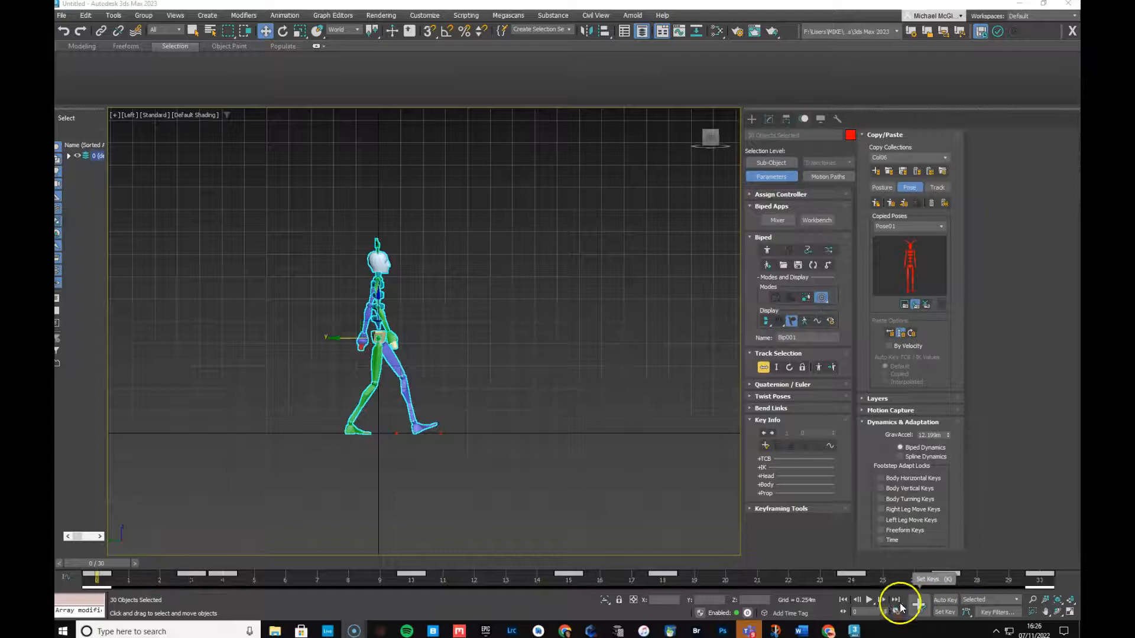
pyautogui.click(868, 599)
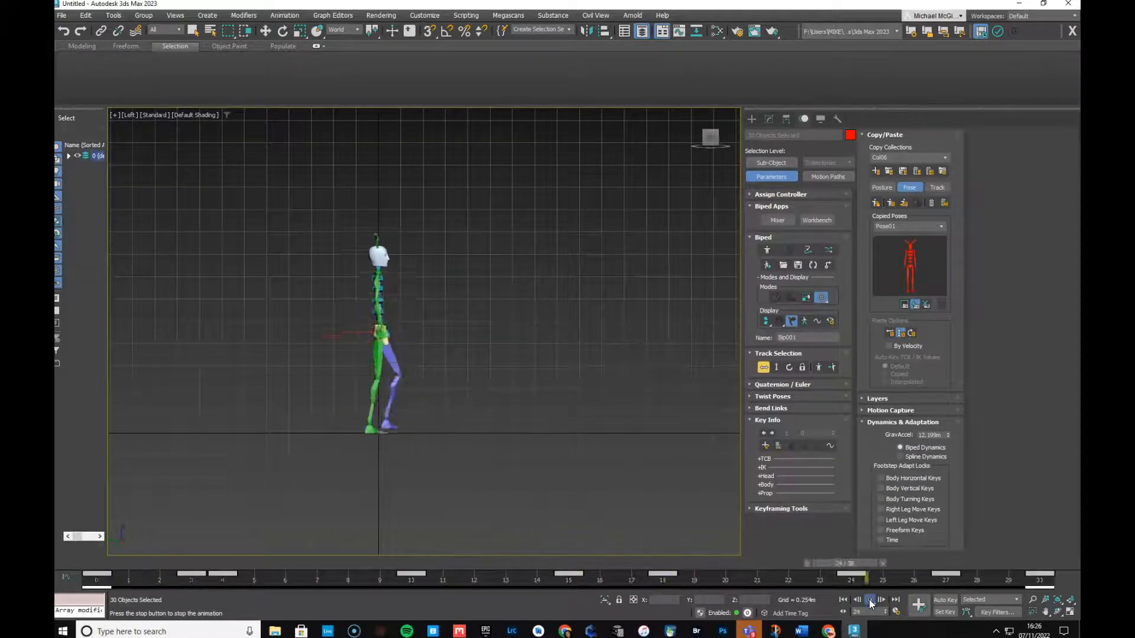
pyautogui.click(788, 305)
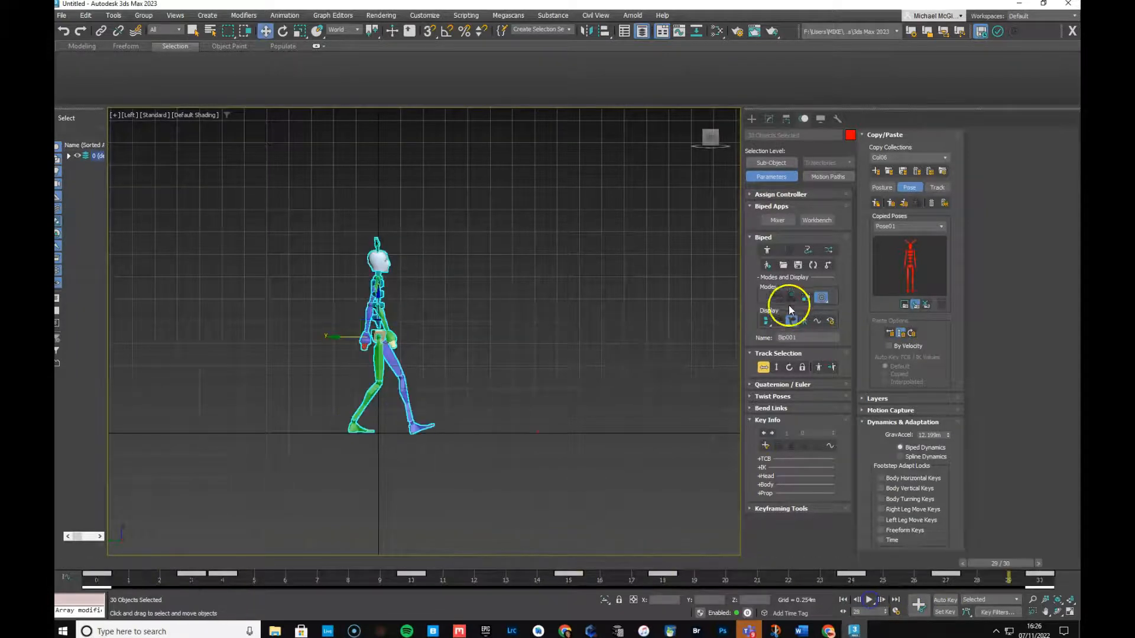
pyautogui.click(813, 265)
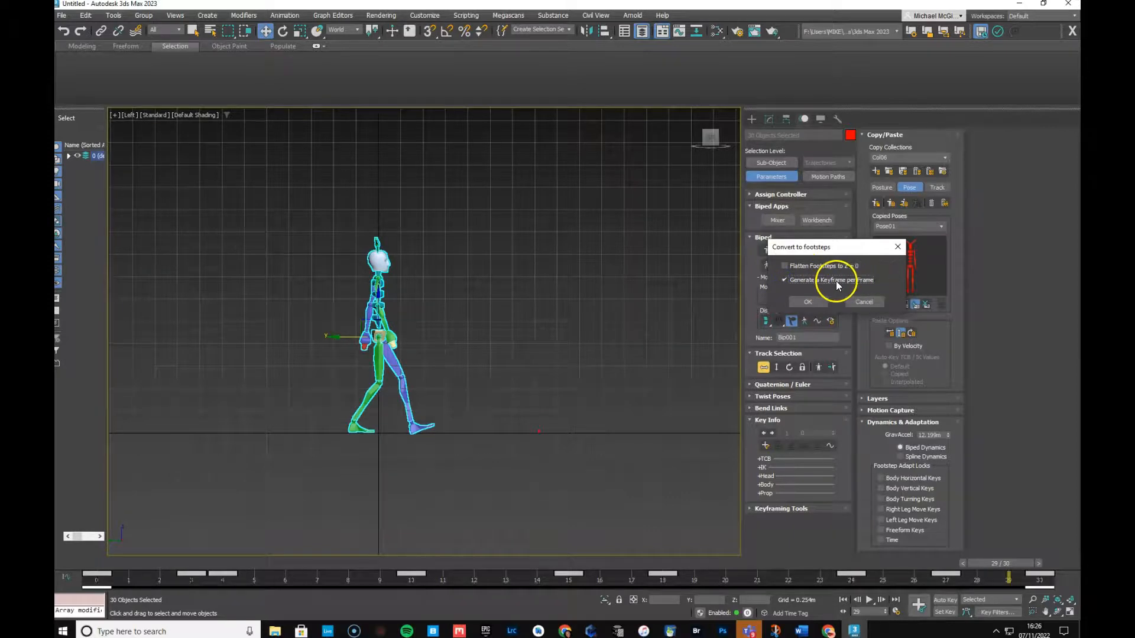
# Convert the walk to footsteps with a key per frame, then return to frame 0
pyautogui.click(814, 303)
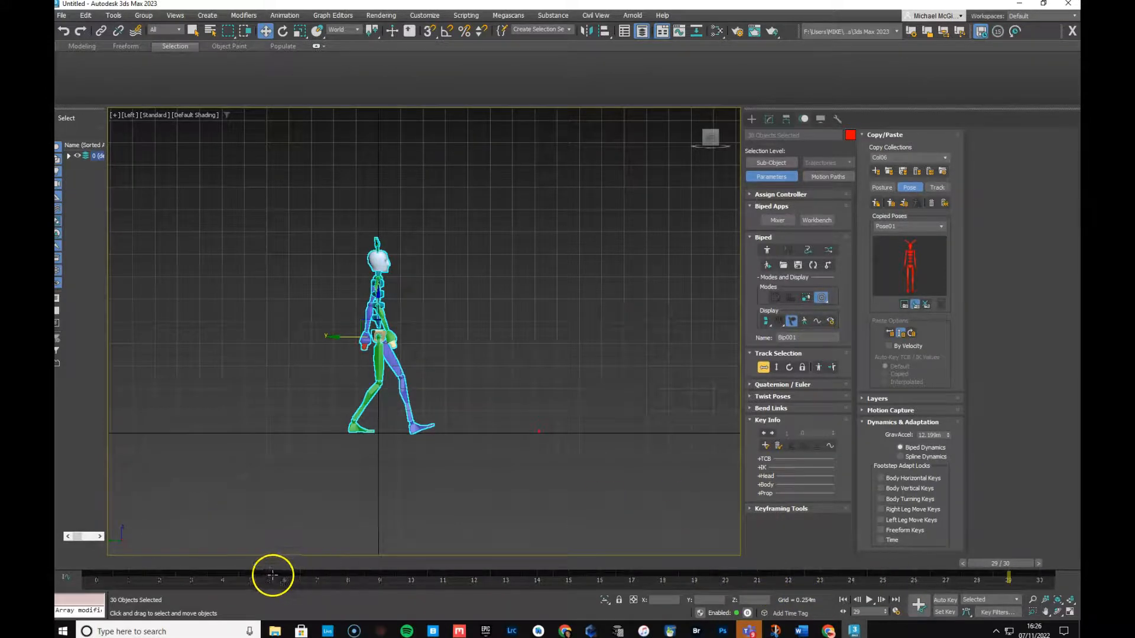
pyautogui.moveTo(995, 562); pyautogui.dragTo(96, 562)
pyautogui.press('w')
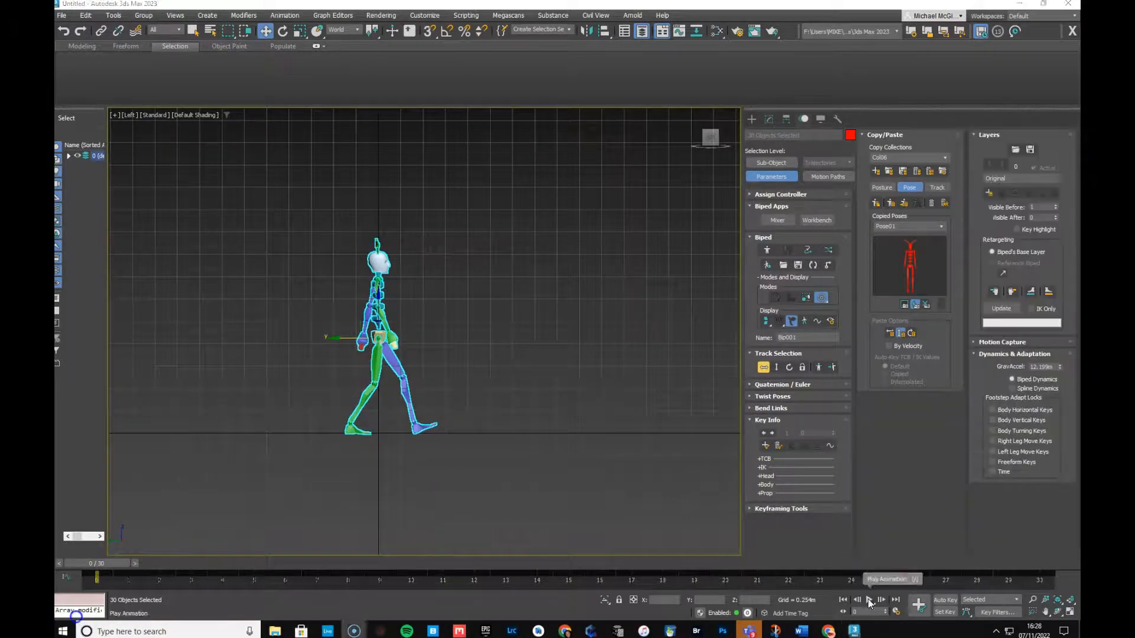
# Turn off In Place Mode during playback, stop at frame 0, and enable Auto Key
pyautogui.click(869, 600)
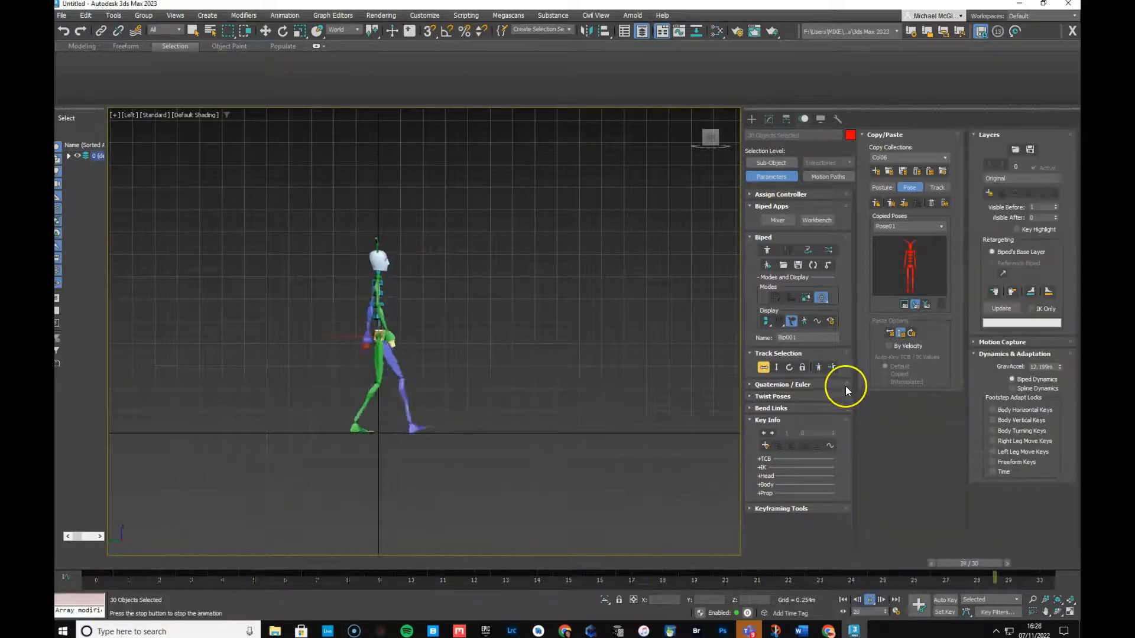
pyautogui.click(821, 303)
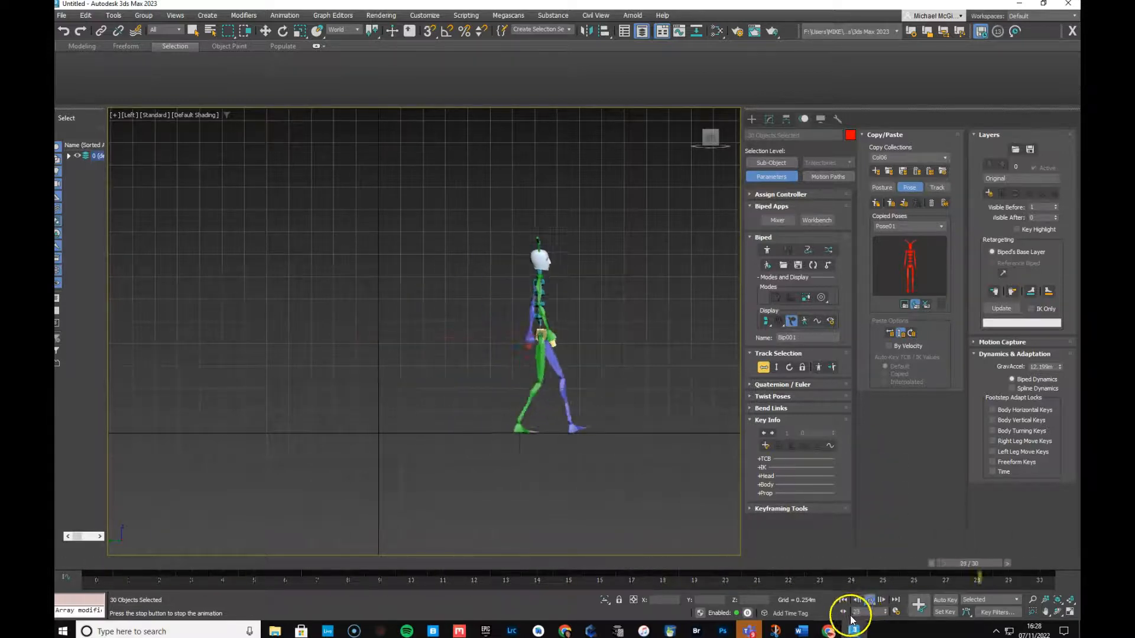
pyautogui.click(870, 600)
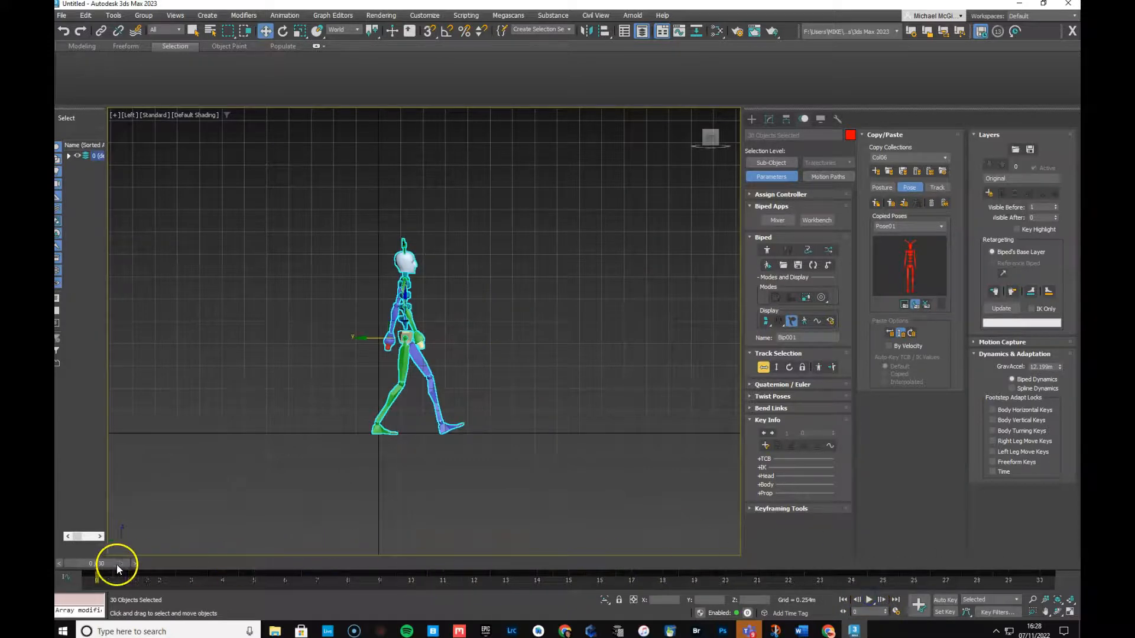
pyautogui.press('w')
pyautogui.click(945, 600)
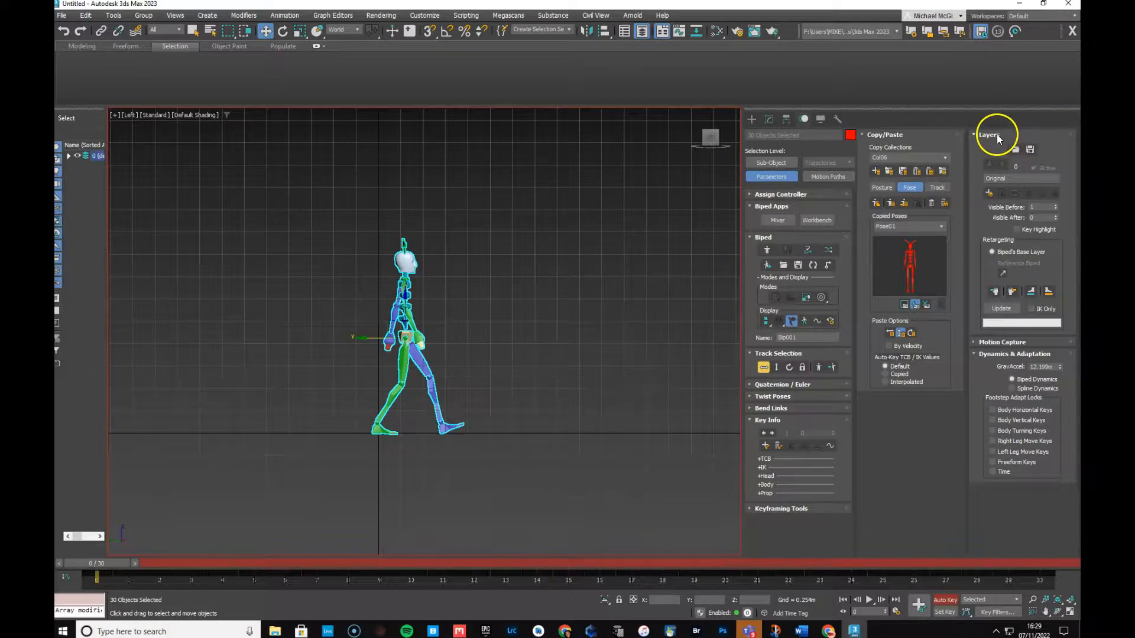
# Create a new animation layer and move the biped back over the origin at frame 0
pyautogui.click(989, 193)
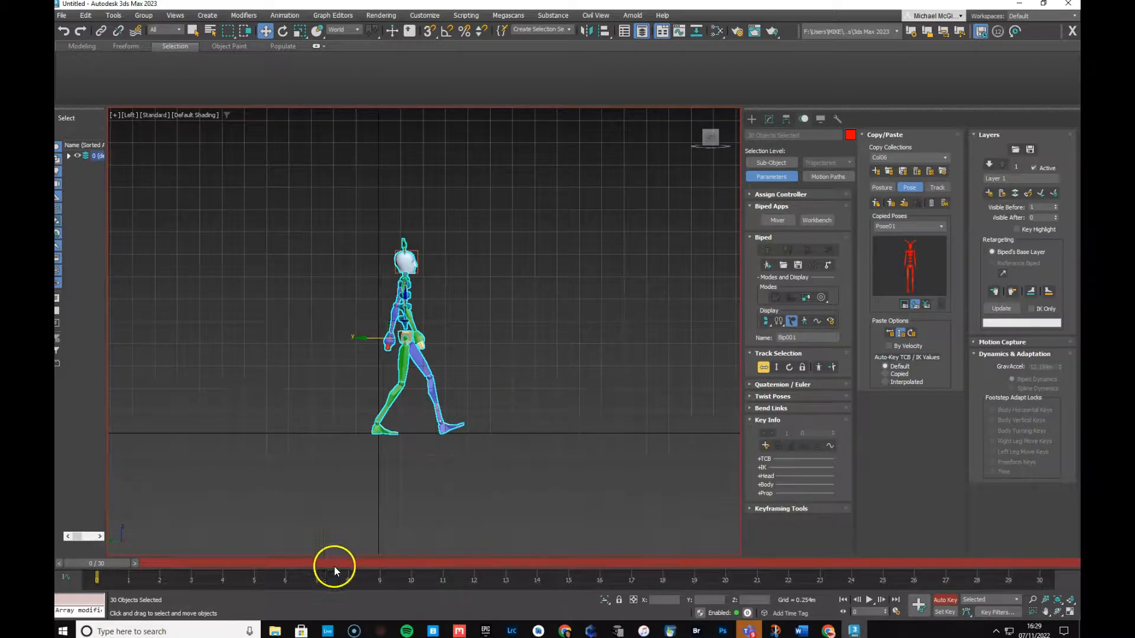
pyautogui.moveTo(89, 568)
pyautogui.mouseDown()
pyautogui.moveTo(203, 571)
pyautogui.moveTo(98, 569)
pyautogui.mouseUp()
pyautogui.press('w')
pyautogui.moveTo(371, 339); pyautogui.dragTo(340, 342)
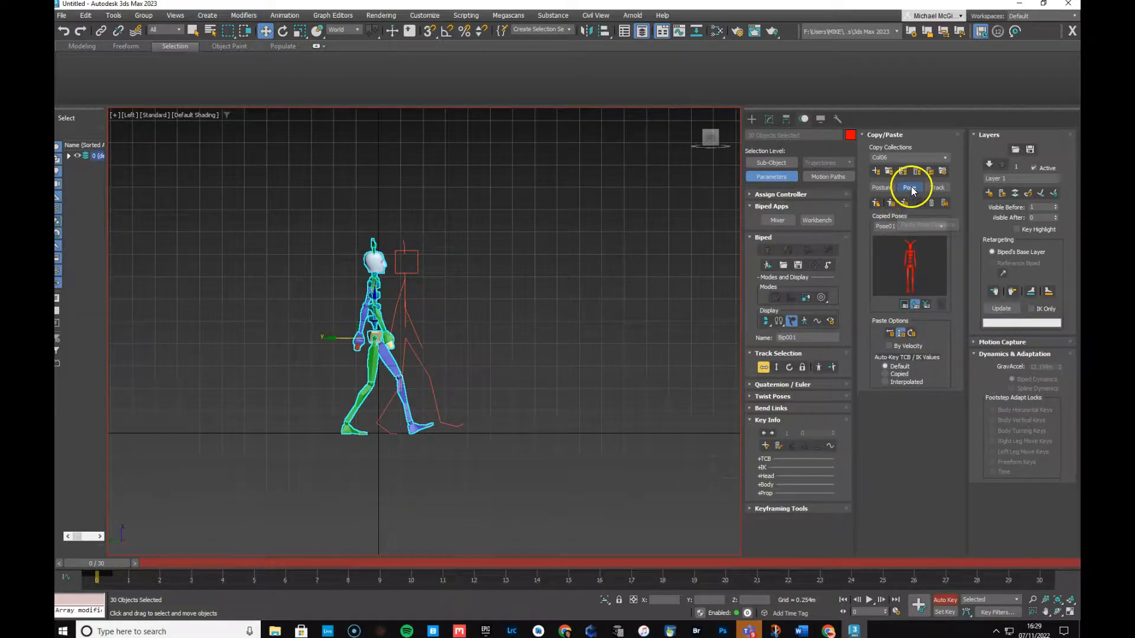
# With Paste Horizontal on, copy the frame 0 pose onto frame 30 and play the walk
pyautogui.click(891, 334)
pyautogui.click(875, 202)
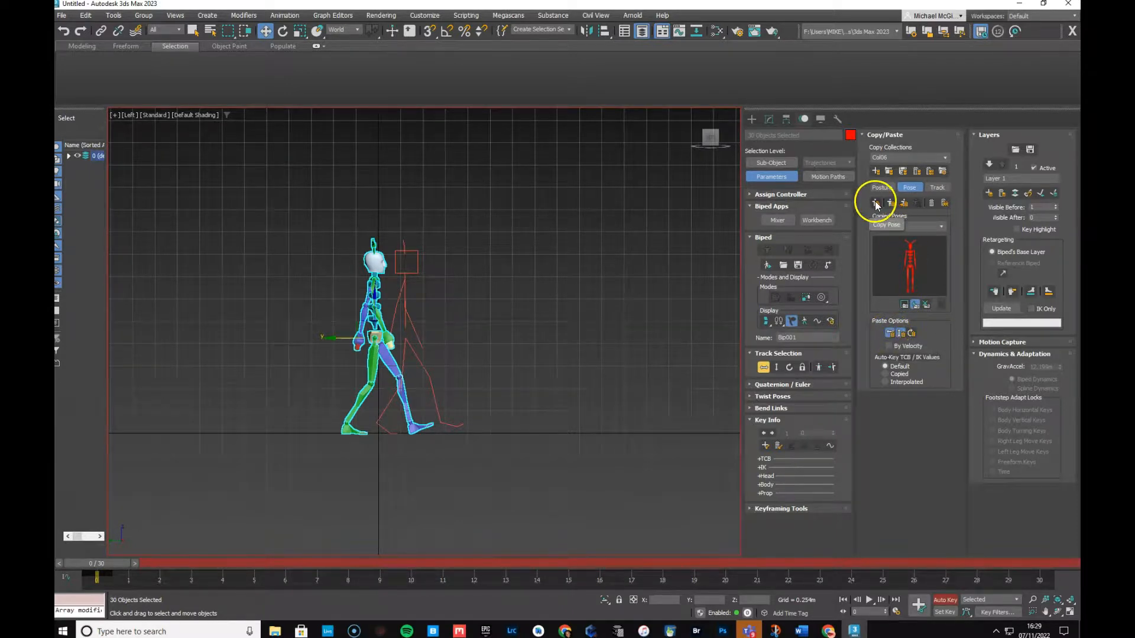
pyautogui.moveTo(98, 565); pyautogui.dragTo(1031, 564)
pyautogui.press('w')
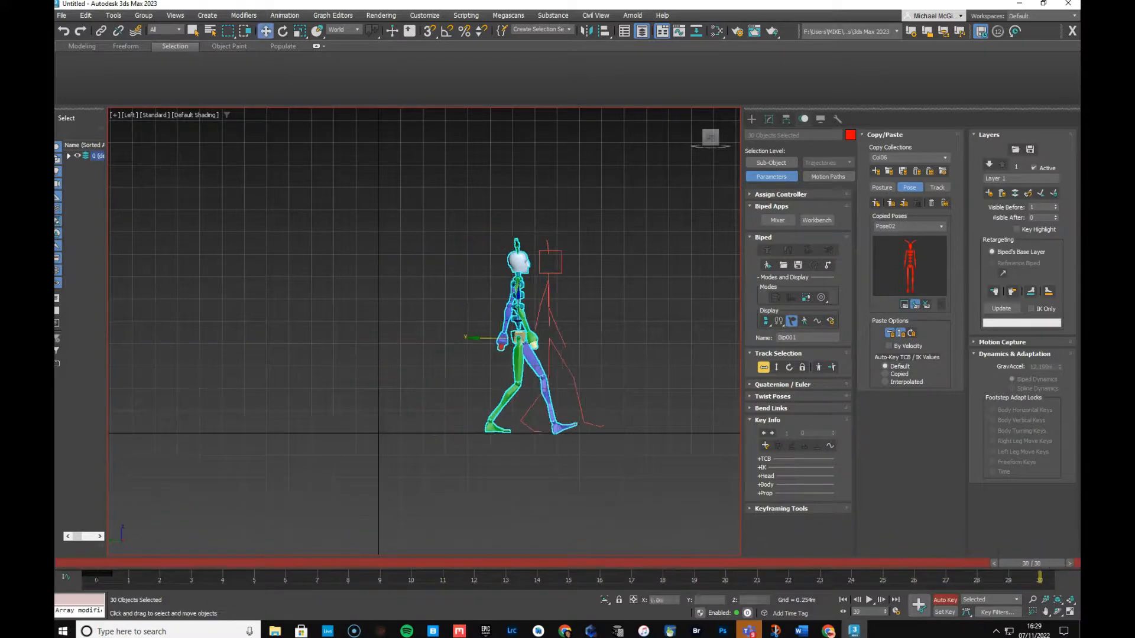
pyautogui.click(888, 203)
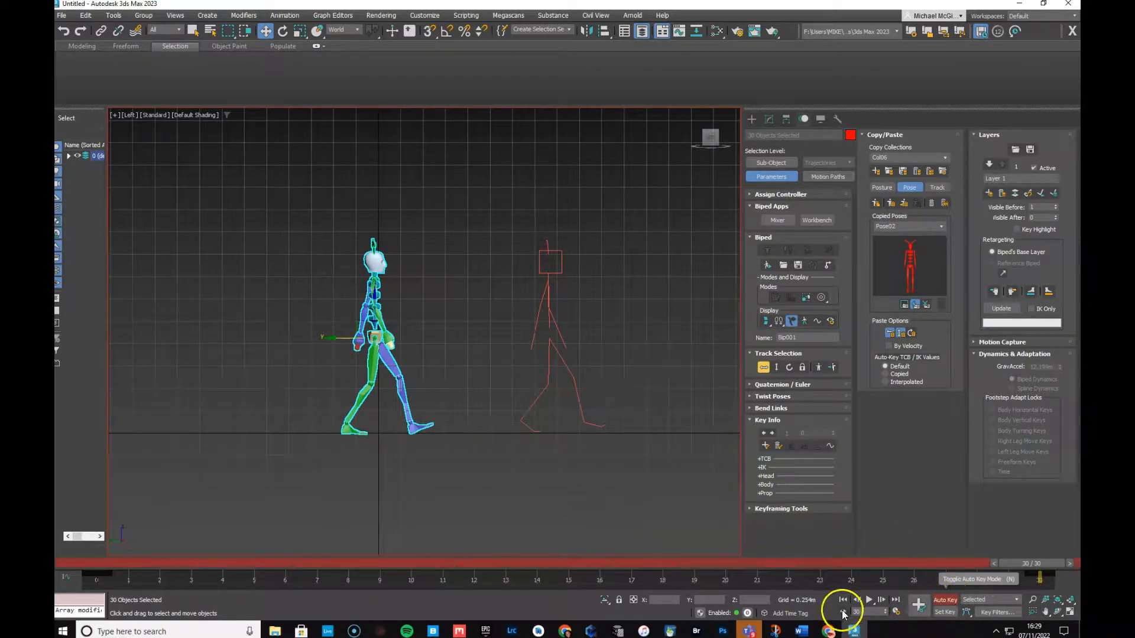
pyautogui.click(867, 601)
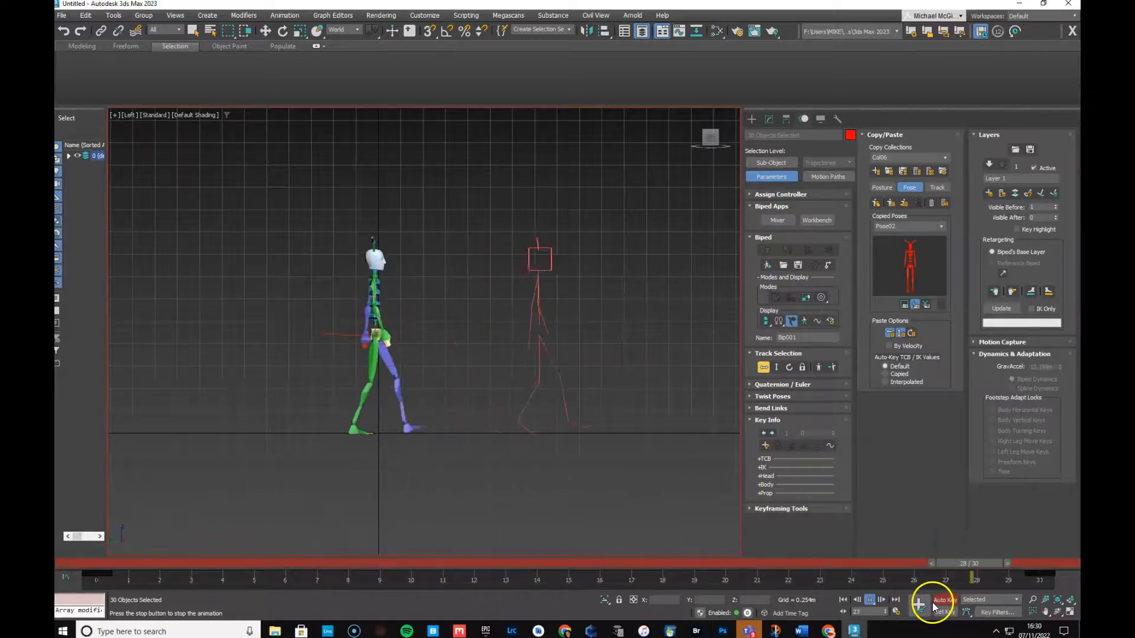
pyautogui.click(869, 601)
pyautogui.click(870, 601)
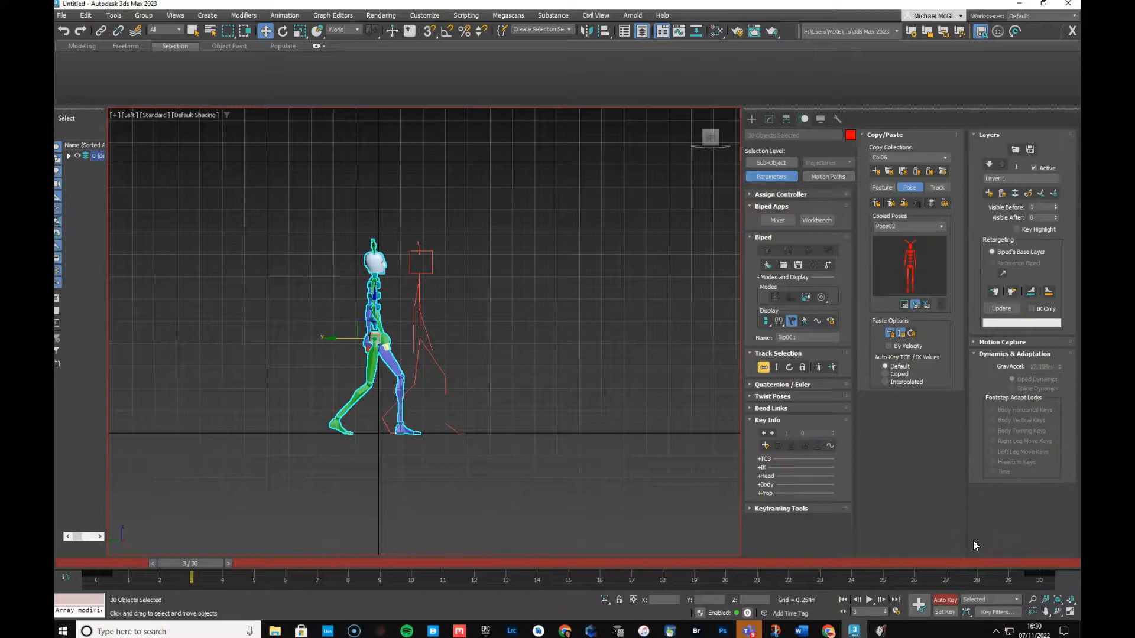
# Collapse Layer 1 into the Original layer, turn Auto Key off, and play the walk
pyautogui.click(1016, 195)
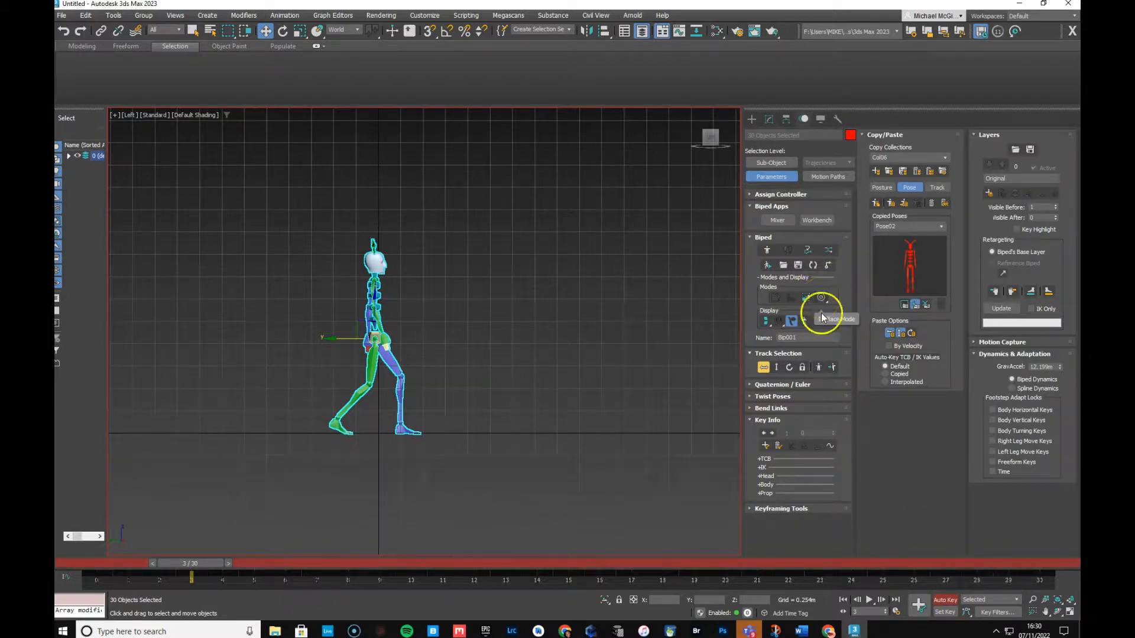
pyautogui.click(944, 600)
pyautogui.click(867, 601)
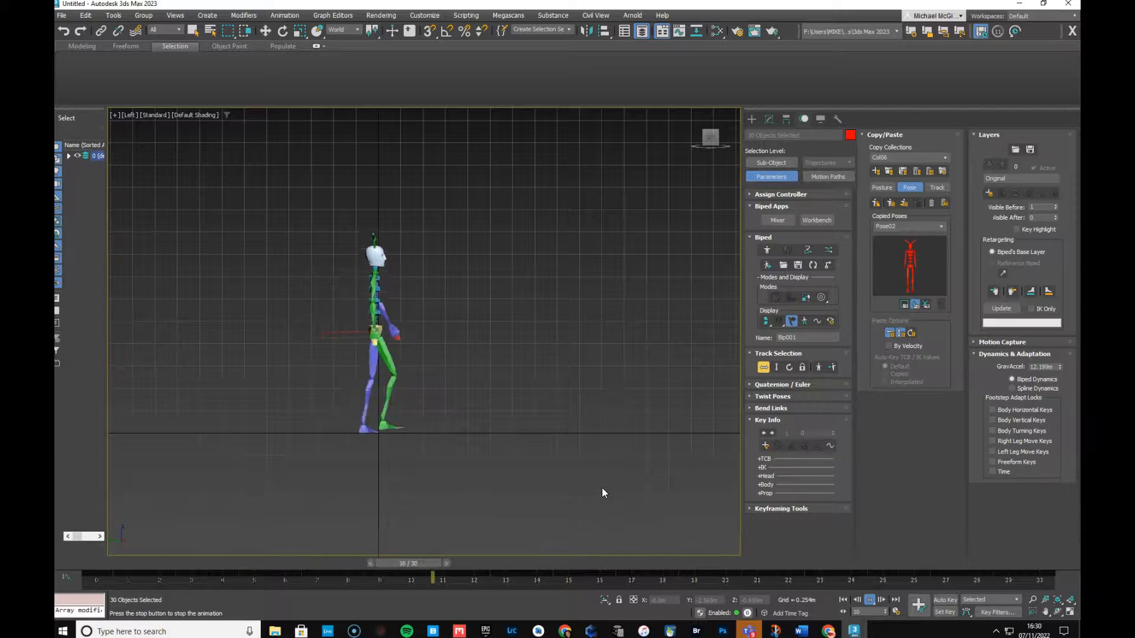
# Switch the viewport to Perspective and orbit around the walking biped
pyautogui.press('p')
pyautogui.keyDown('alt'); pyautogui.moveTo(572, 424); pyautogui.dragTo(590, 448, button='middle'); pyautogui.keyUp('alt')
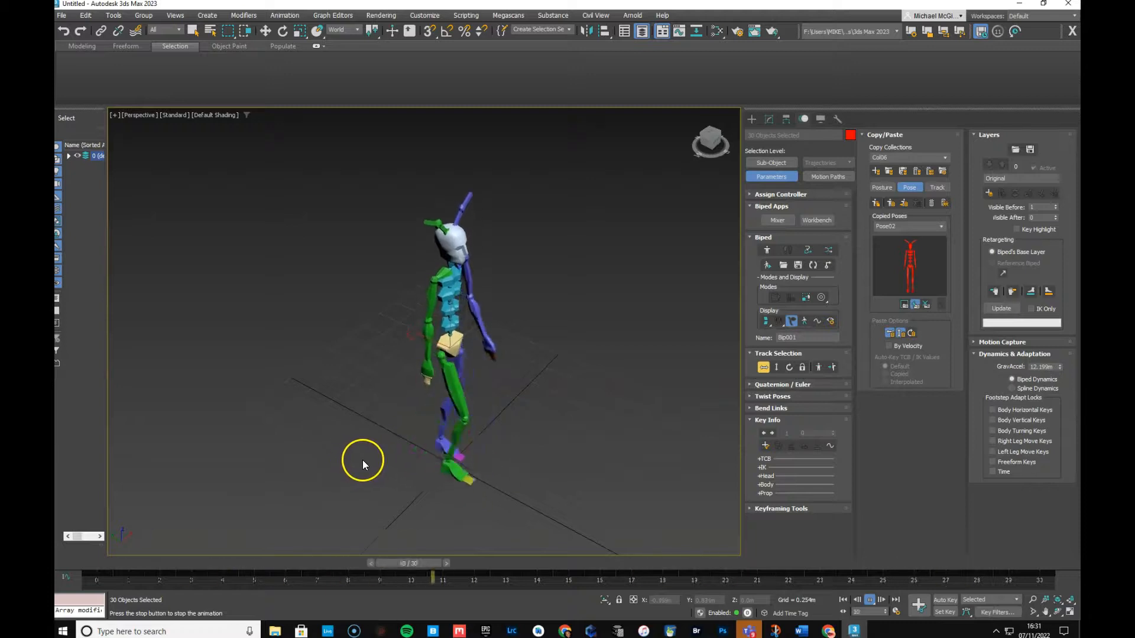
# Pan and orbit to view the biped from the front, then stop playback at frame 17
pyautogui.moveTo(366, 460); pyautogui.dragTo(374, 439, button='middle')
pyautogui.moveTo(433, 469)
pyautogui.keyDown('alt'); pyautogui.mouseDown(button='middle')
pyautogui.moveTo(339, 435)
pyautogui.moveTo(241, 437)
pyautogui.moveTo(349, 458)
pyautogui.moveTo(517, 466)
pyautogui.moveTo(681, 431)
pyautogui.moveTo(593, 452)
pyautogui.moveTo(359, 452)
pyautogui.moveTo(435, 470)
pyautogui.moveTo(425, 463)
pyautogui.mouseUp(button='middle'); pyautogui.keyUp('alt')
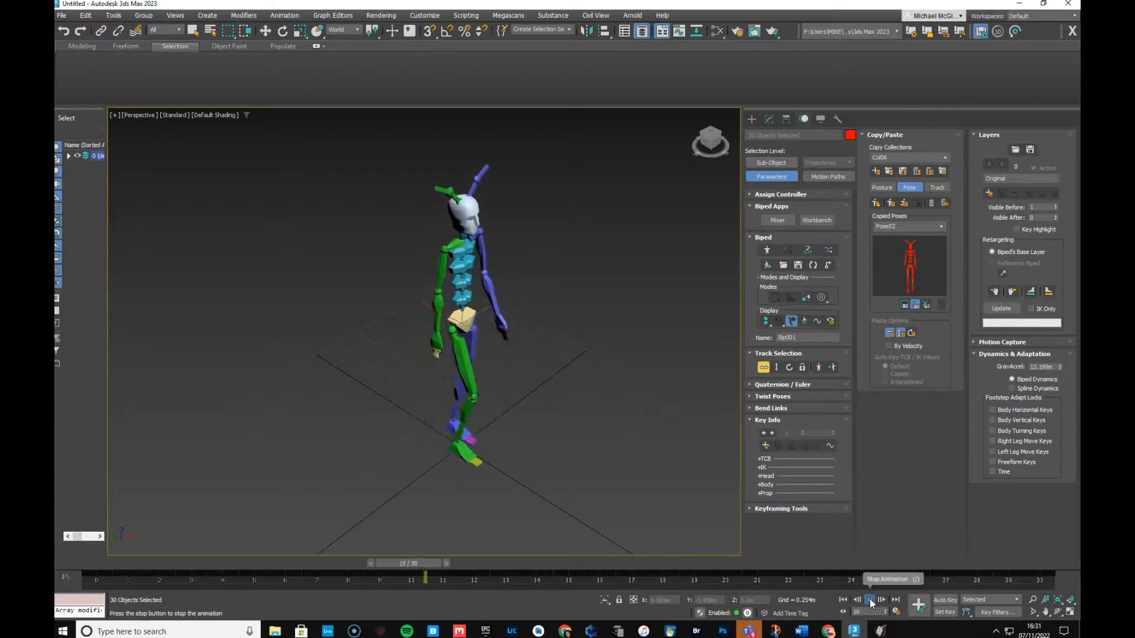
pyautogui.click(871, 600)
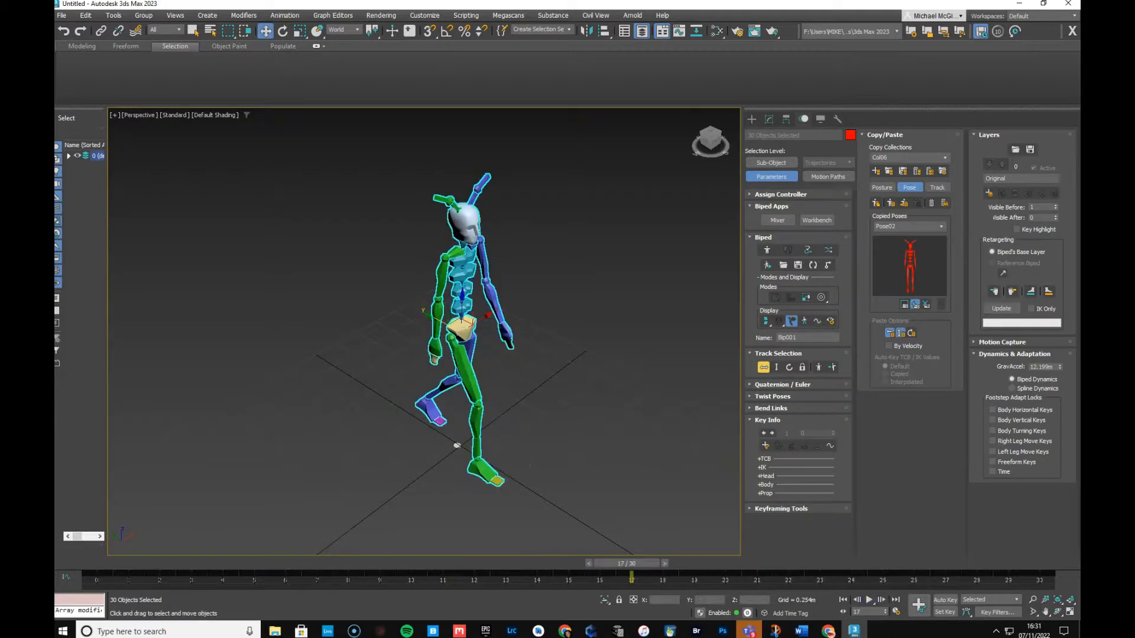